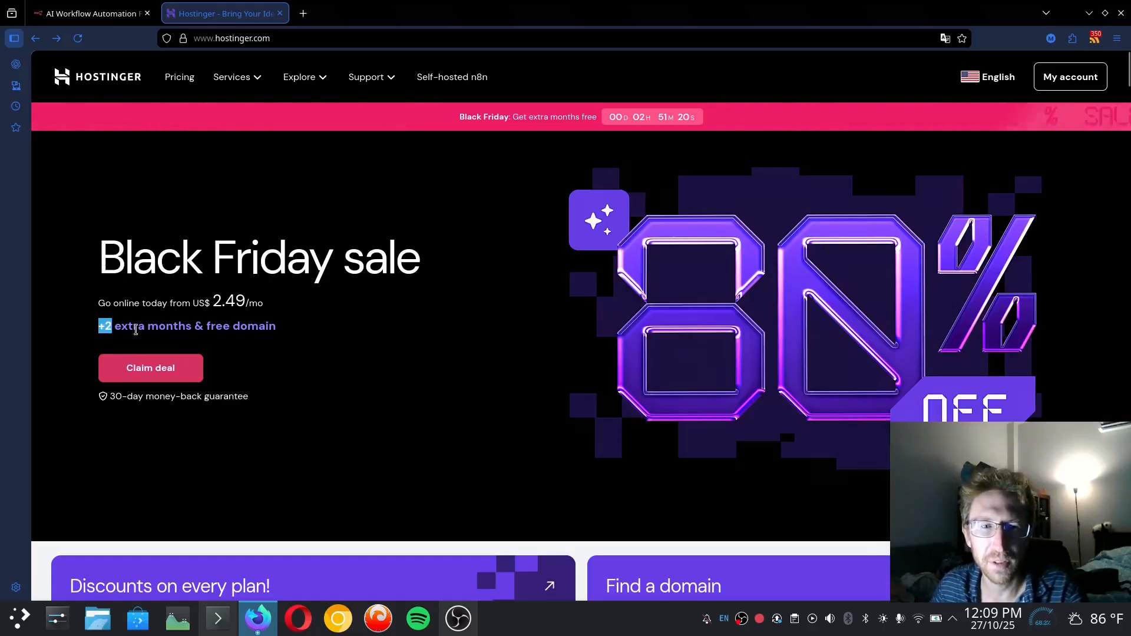
Open Hostinger's Self-hosted n8n page and bring up its Black Friday KVM plans
left_click_drag(99, 328, 291, 328)
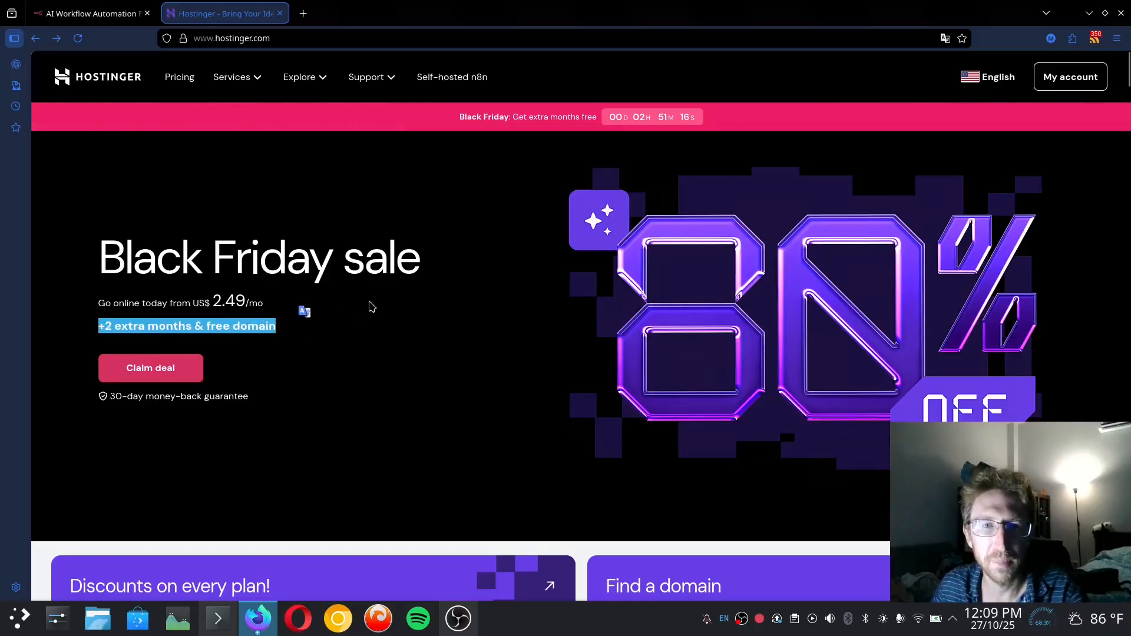
left_click(371, 306)
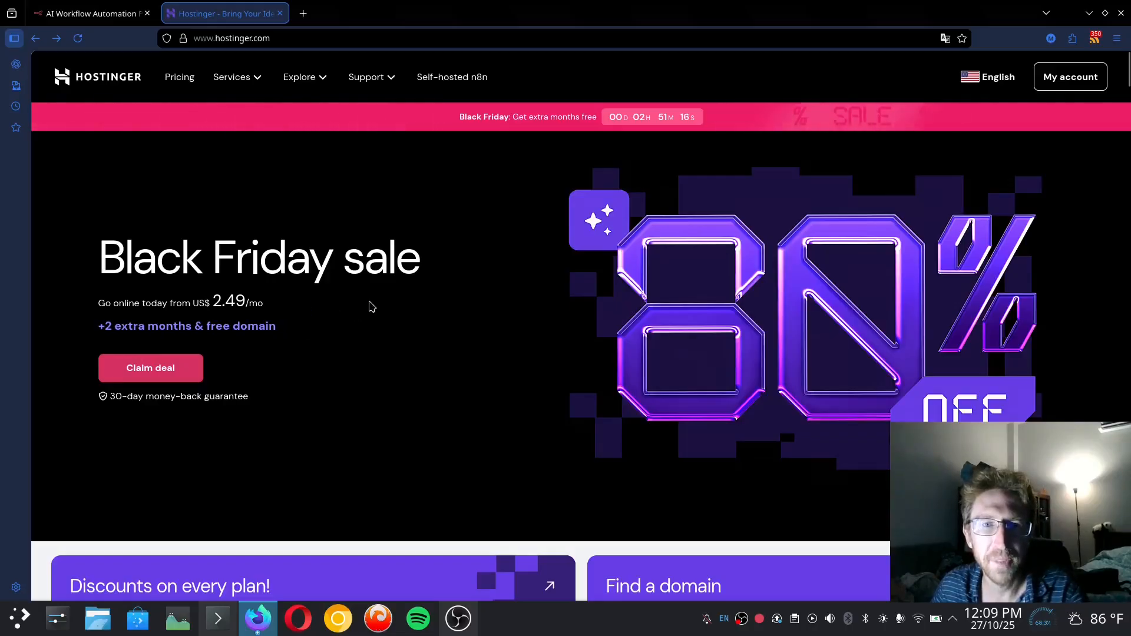
left_click(457, 86)
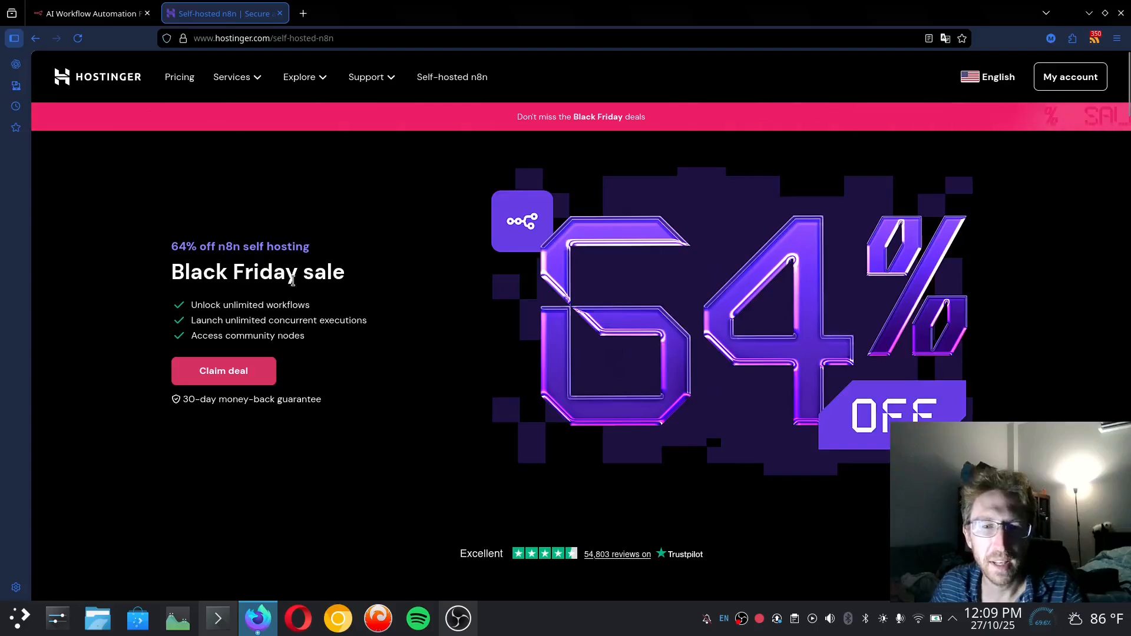
scroll(286, 286, "down", 7)
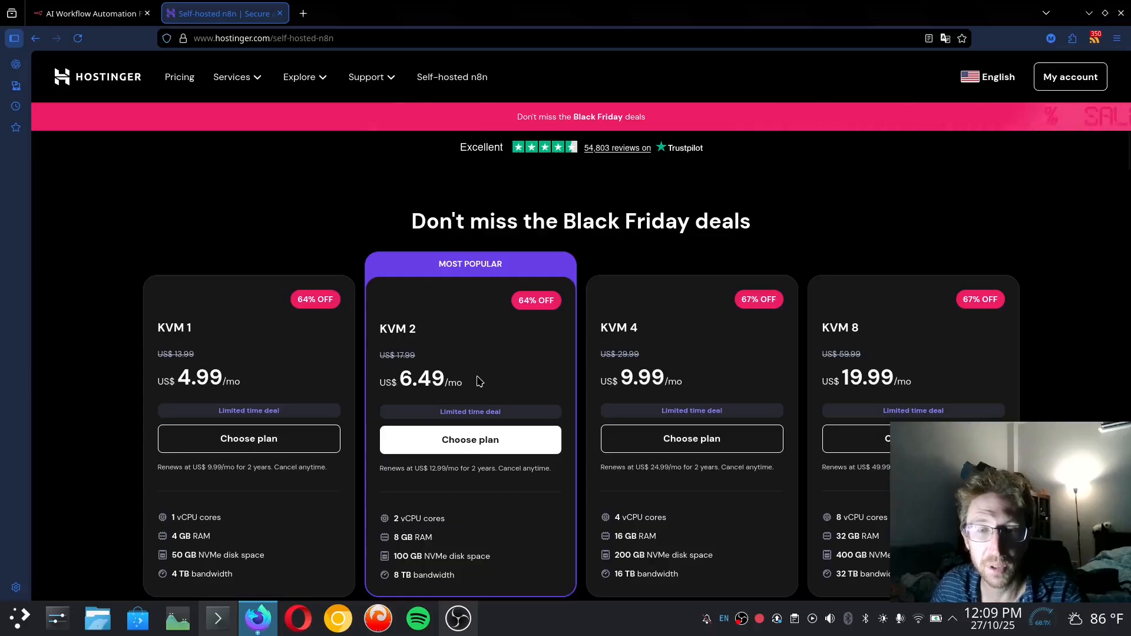
Check n8n's own cloud pricing with monthly billing for comparison
left_click(75, 7)
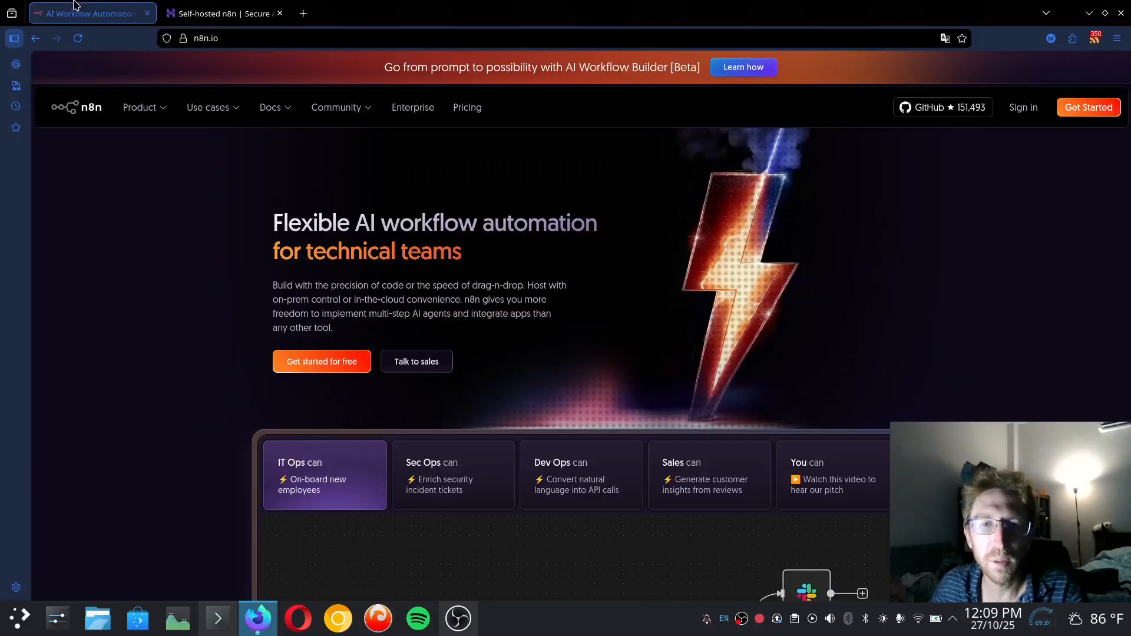
left_click(465, 108)
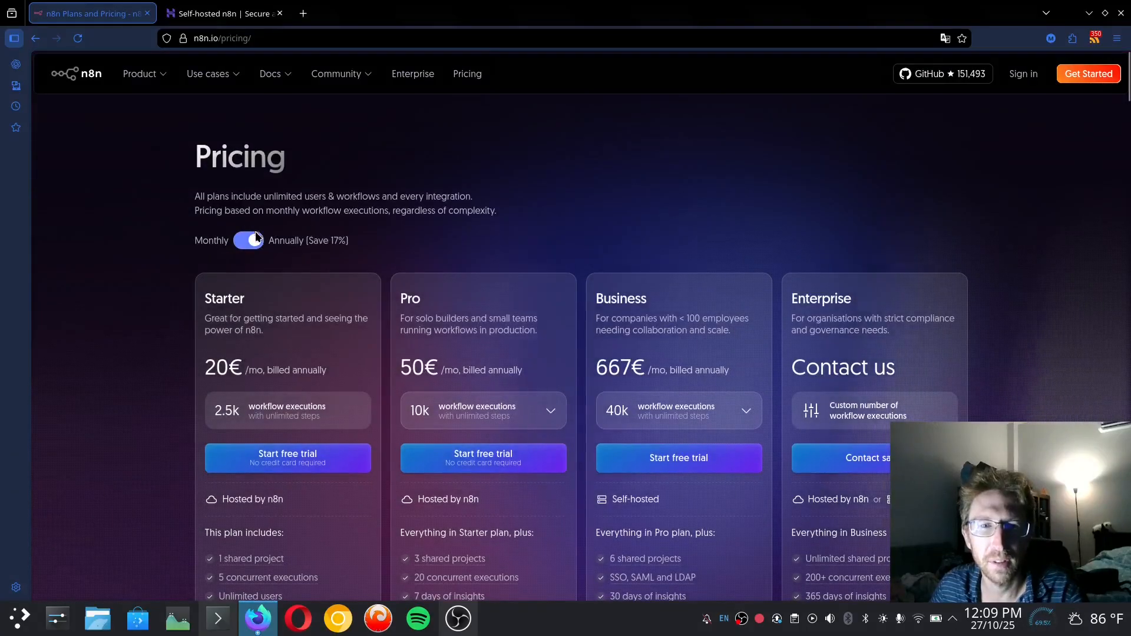
left_click(253, 241)
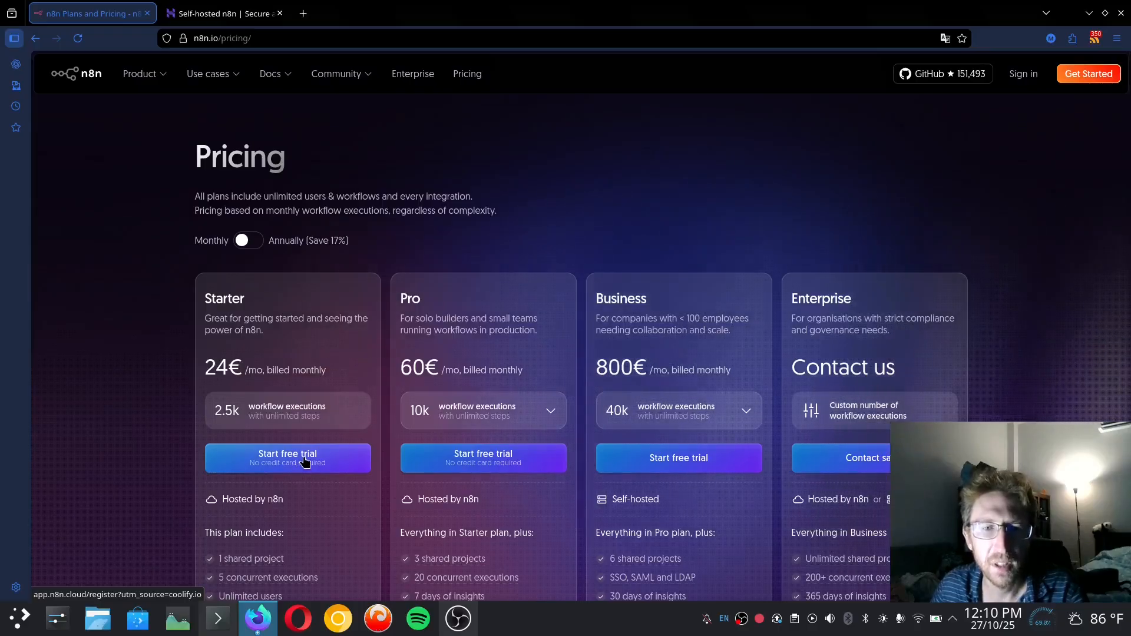
Return to Hostinger's plans, choose the KVM 2 plan and set its billing period to 1 month
left_click(221, 6)
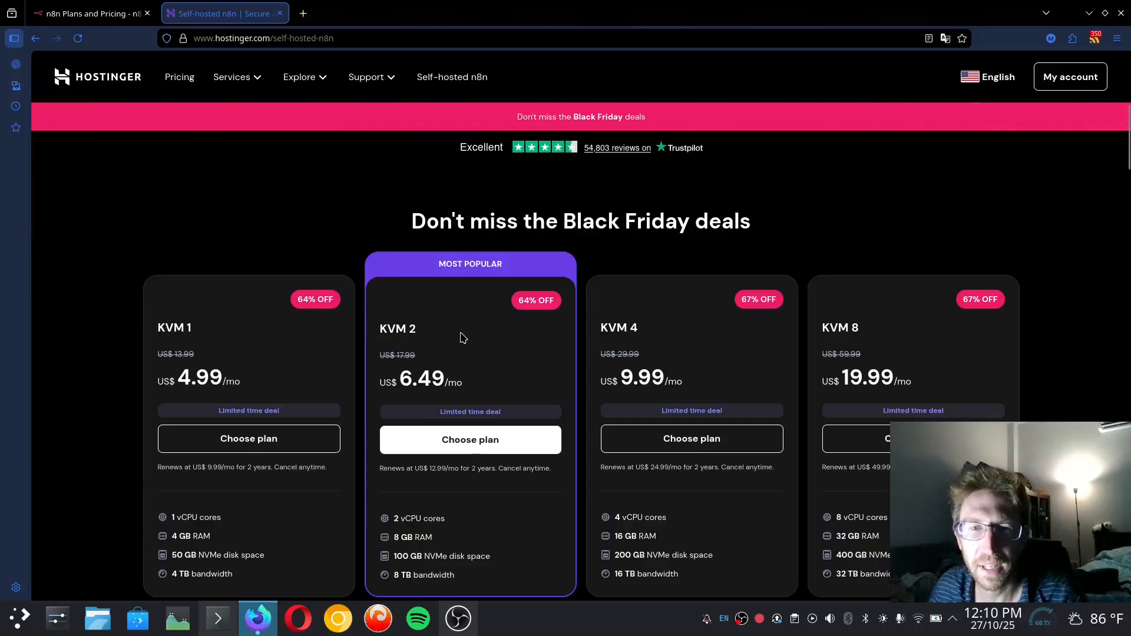
left_click(479, 453)
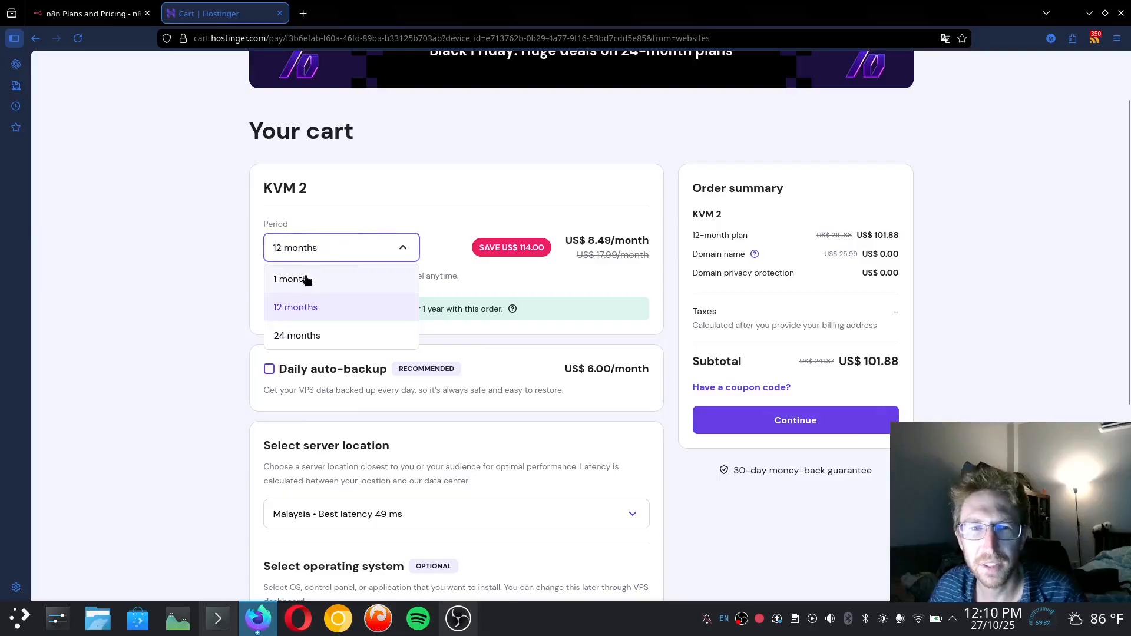
left_click(306, 278)
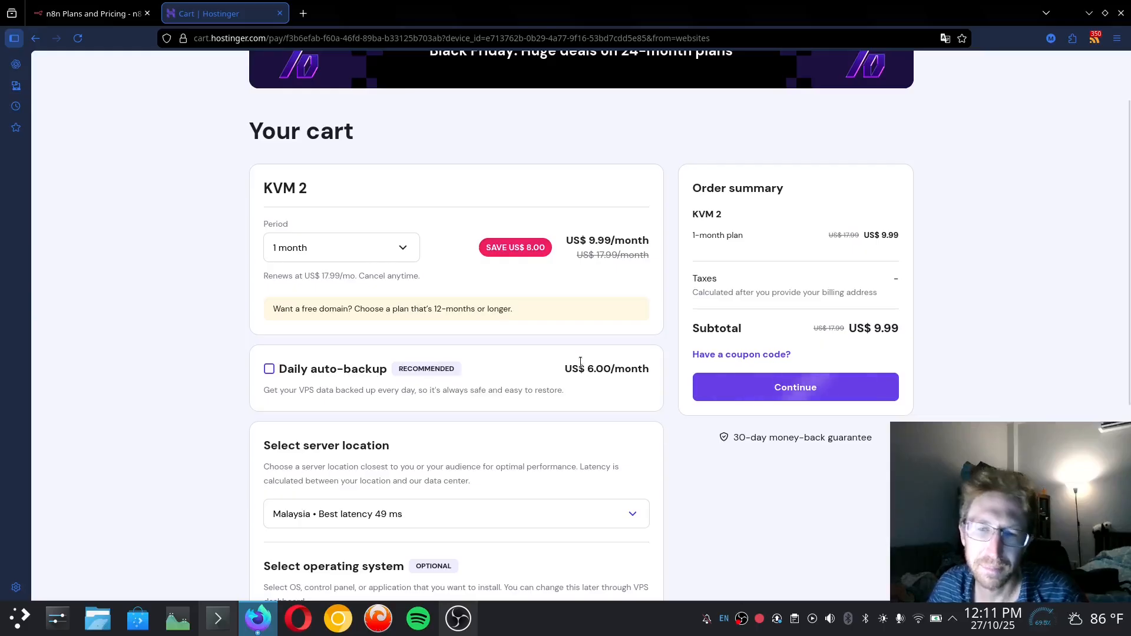
Examine the available server locations and their latencies for the KVM 2 order
scroll(580, 362, "down", 3)
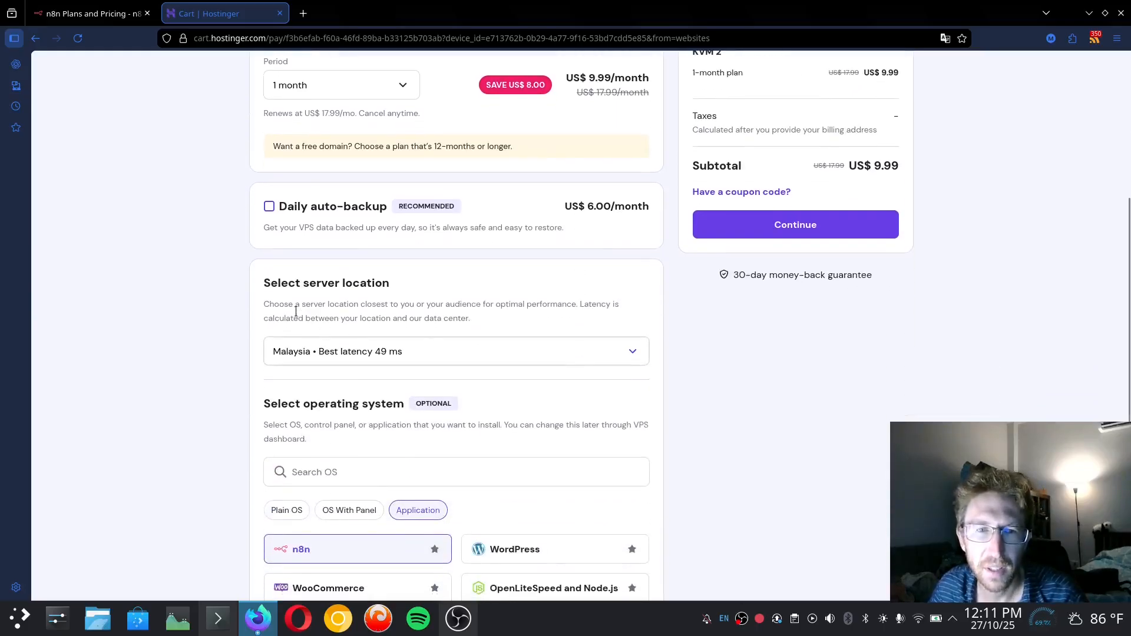
left_click_drag(266, 284, 404, 288)
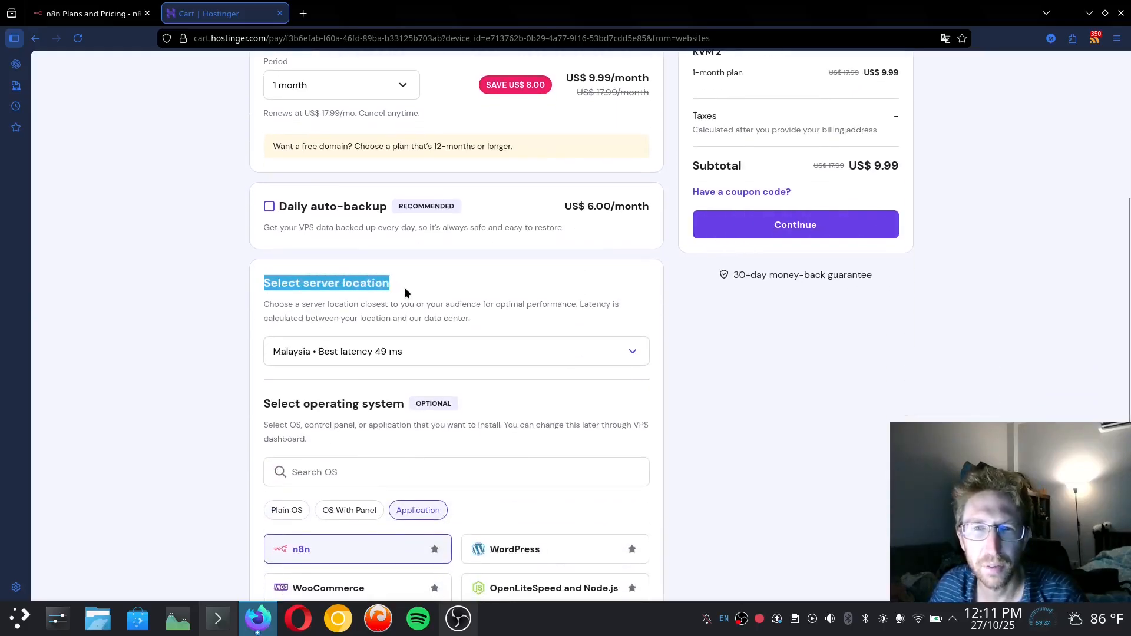
left_click(404, 288)
scroll(431, 356, "up", 3)
scroll(431, 361, "down", 2)
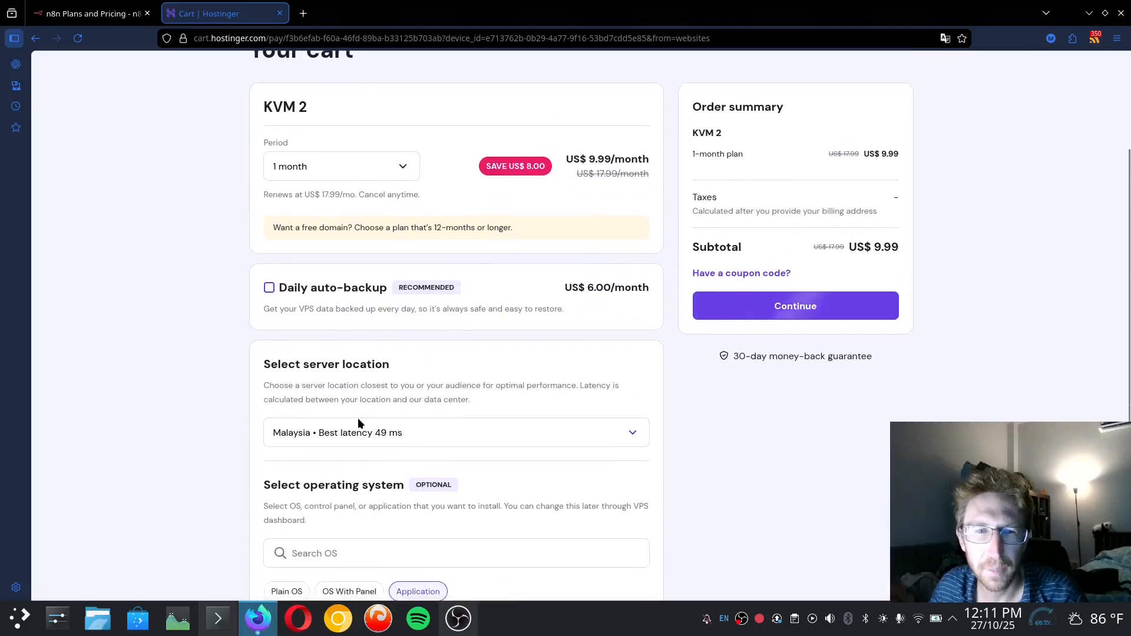
left_click(423, 432)
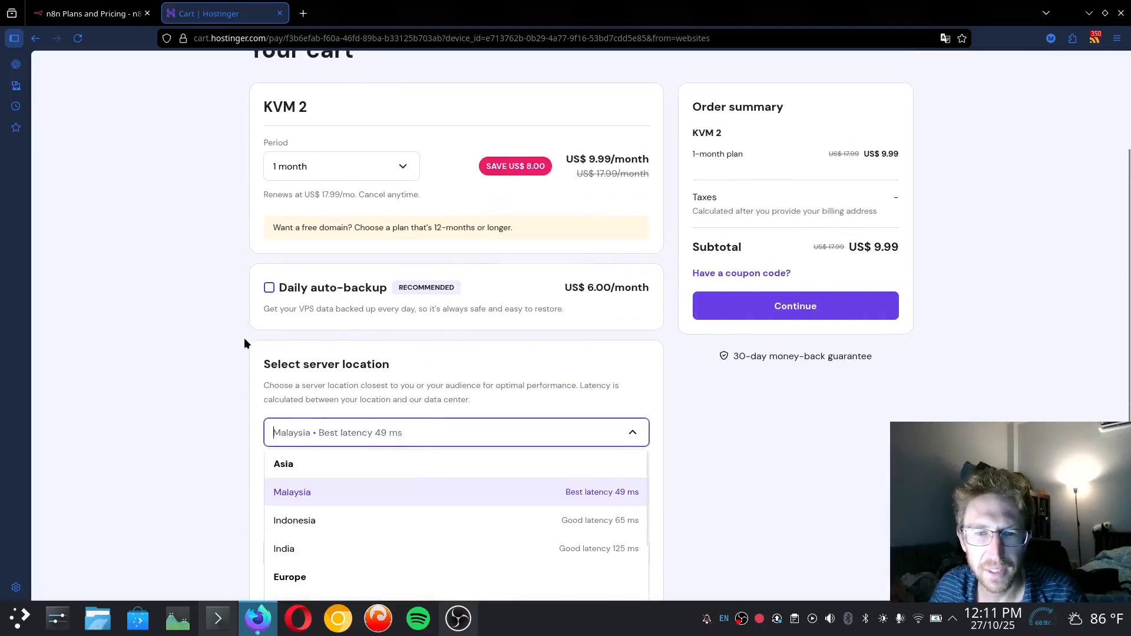
scroll(244, 343, "down", 2)
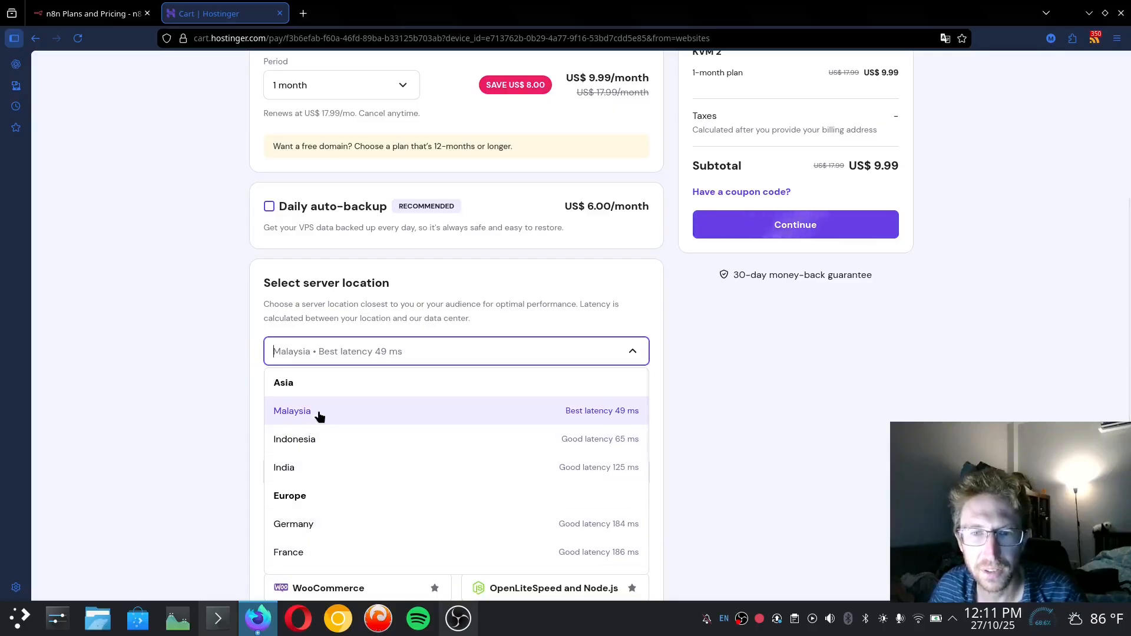
left_click(723, 401)
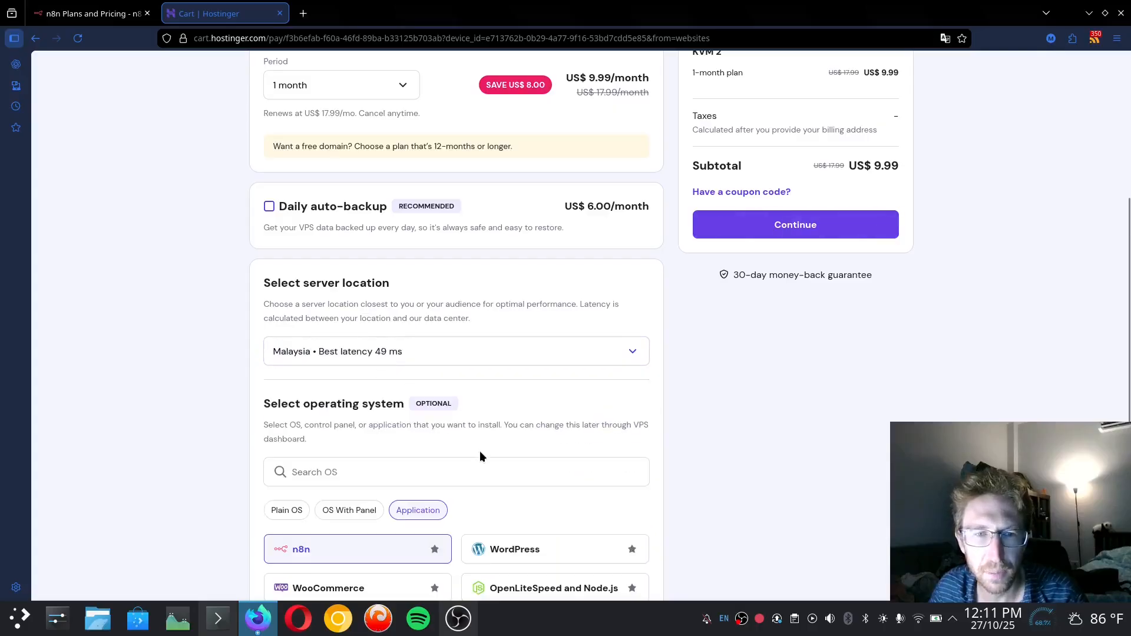
Expand the application list and select n8n (+100 workflows) as the server's operating system option
scroll(479, 455, "down", 3)
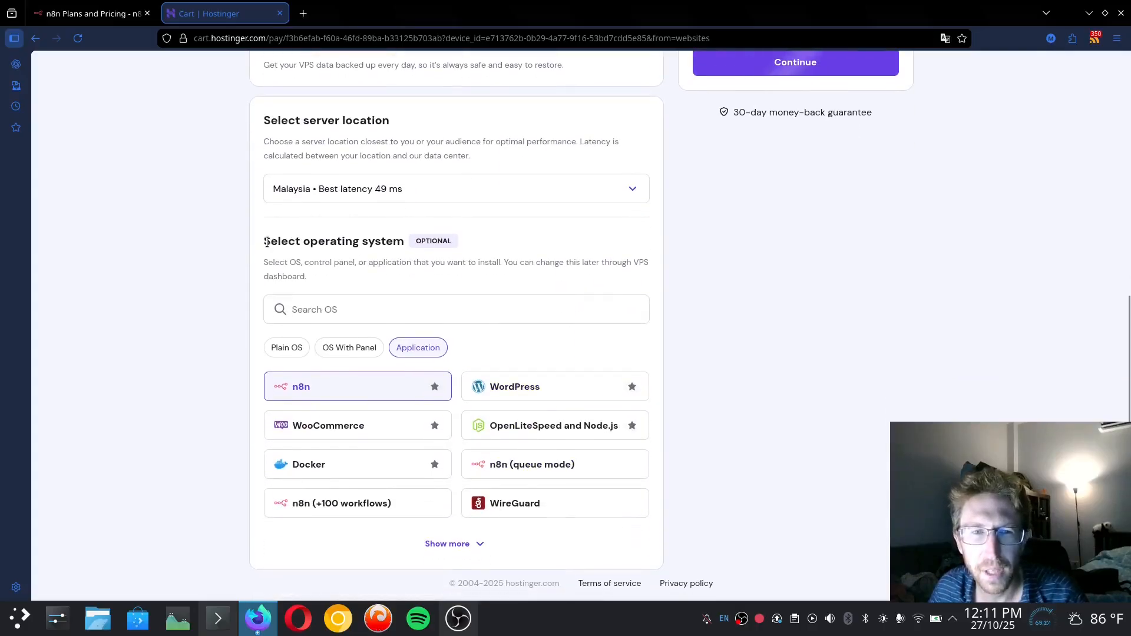
left_click_drag(265, 242, 353, 262)
left_click(349, 260)
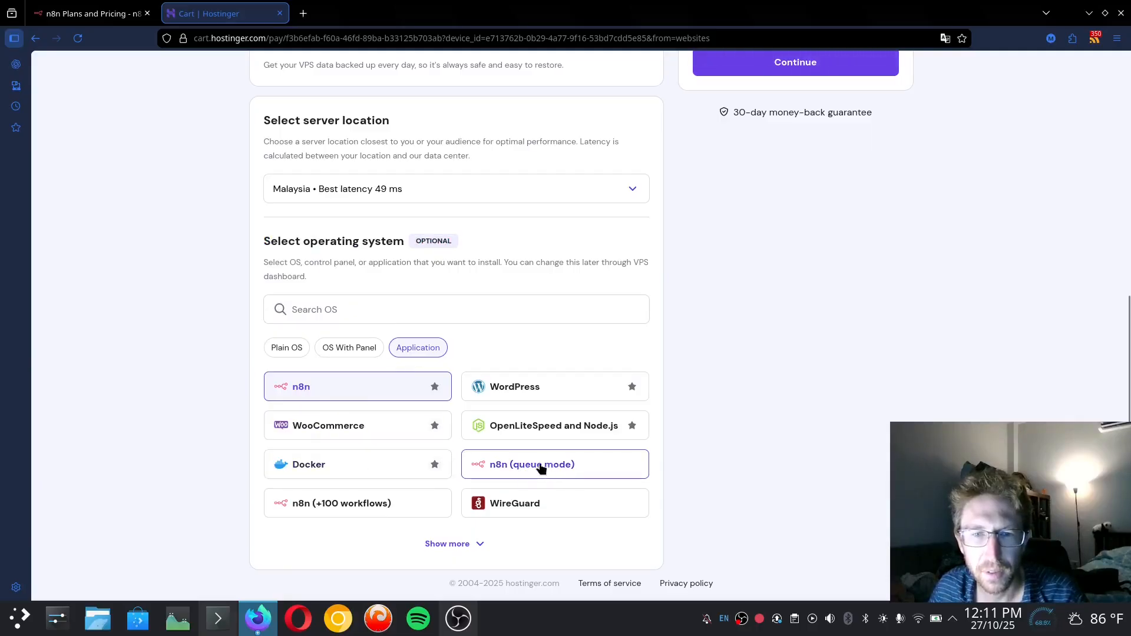
left_click(445, 543)
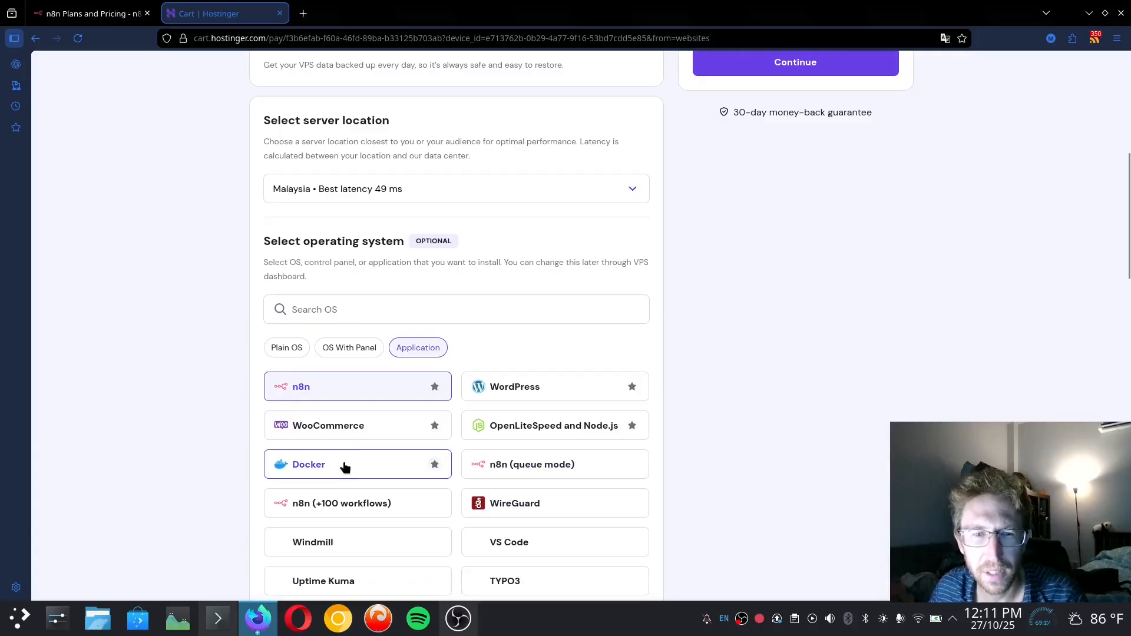
left_click(369, 503)
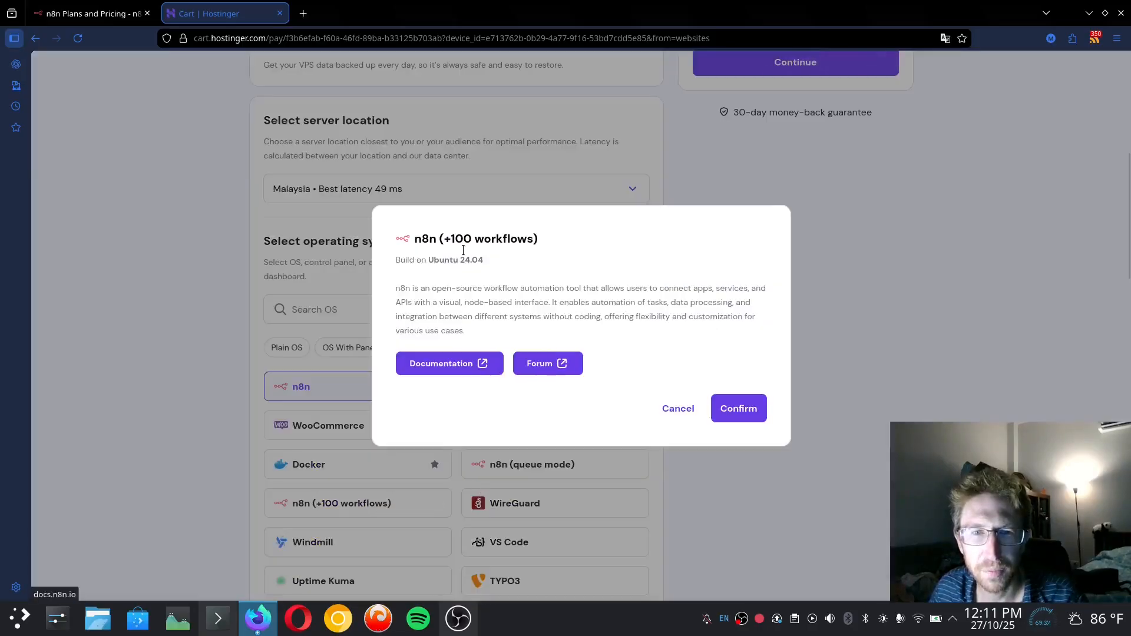
left_click(736, 409)
Look through the full list of installable applications and review the cart's order summary
scroll(723, 376, "up", 7)
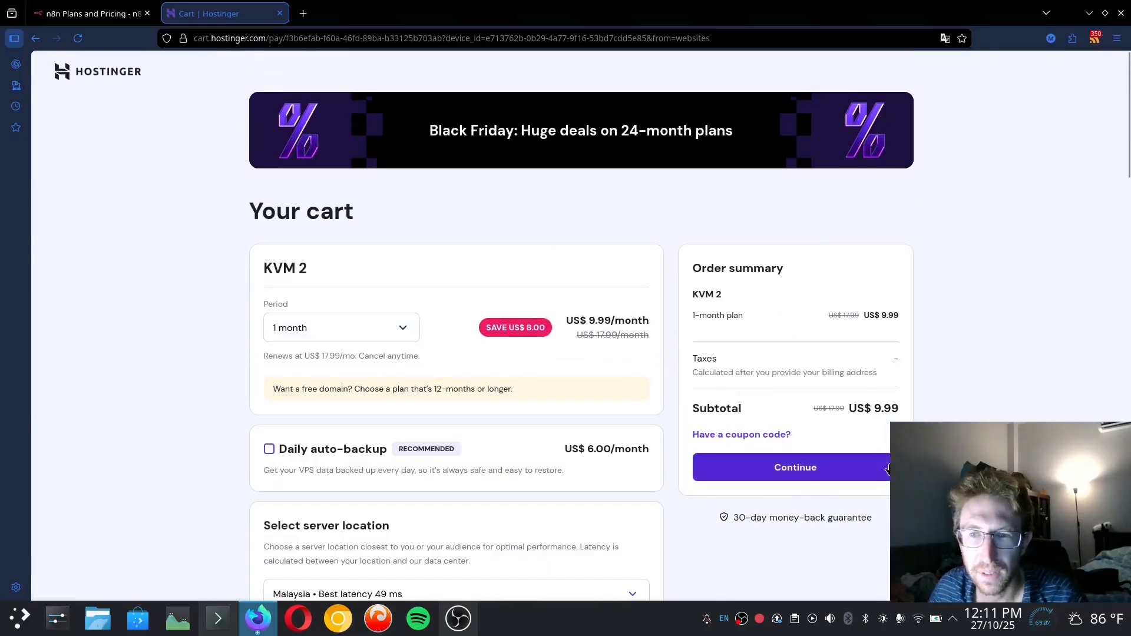
scroll(889, 470, "down", 8)
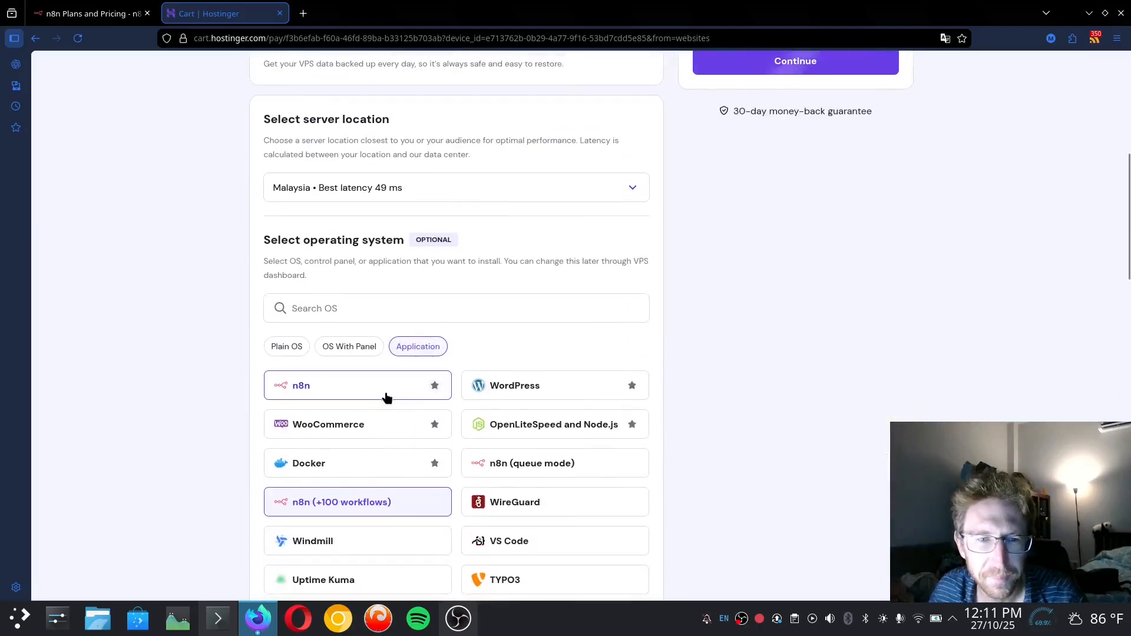
scroll(386, 396, "down", 15)
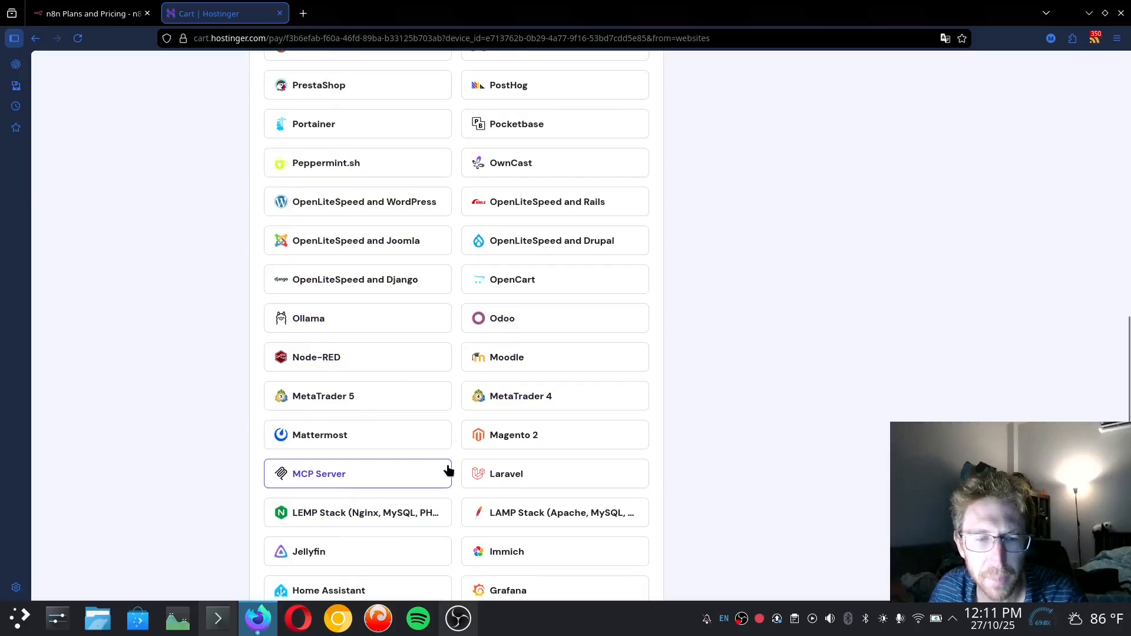
scroll(379, 471, "down", 3)
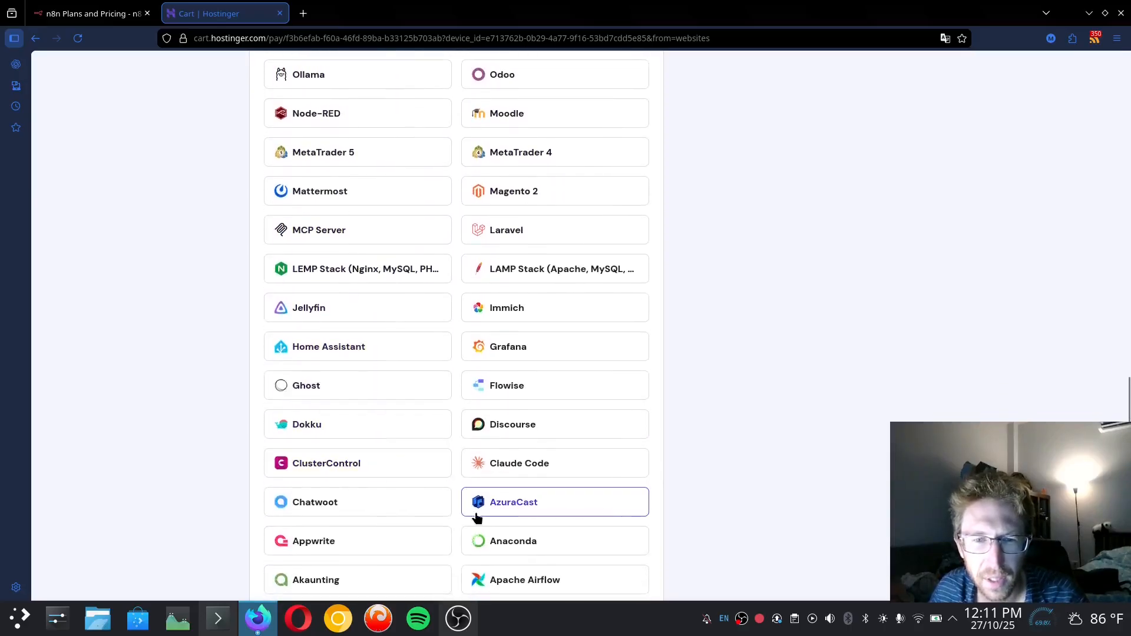
scroll(477, 517, "down", 5)
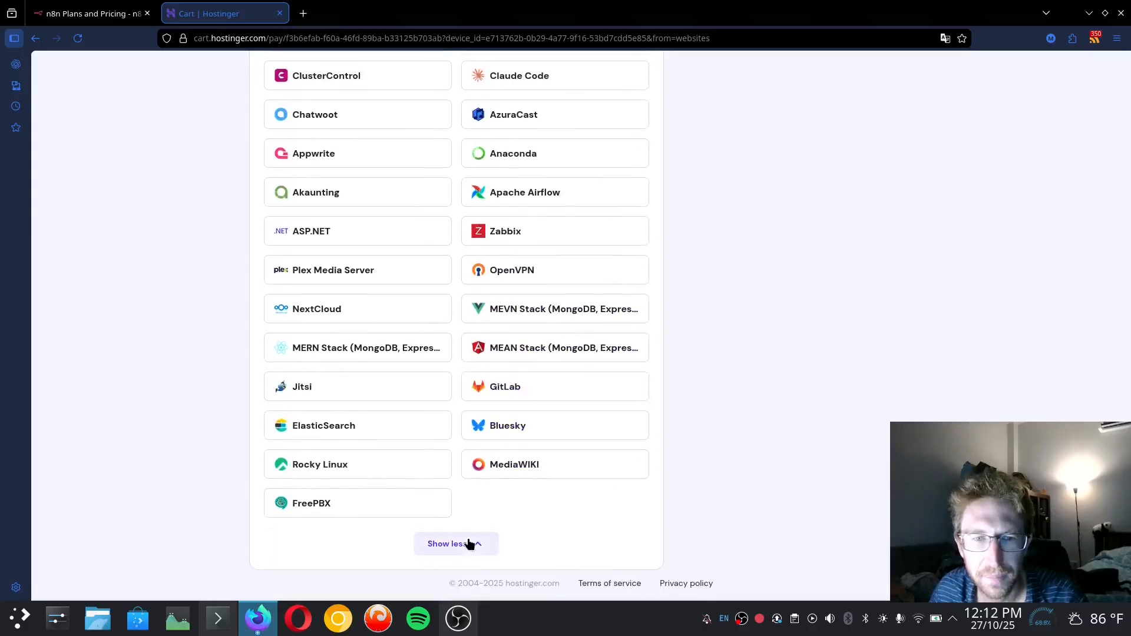
left_click(468, 544)
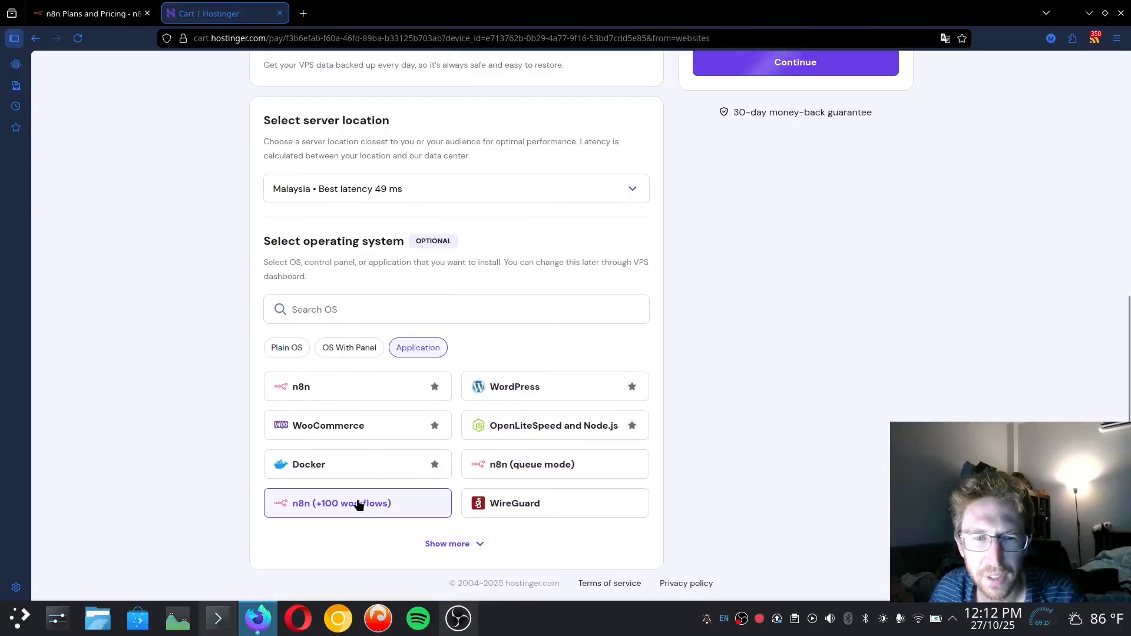
scroll(902, 386, "up", 5)
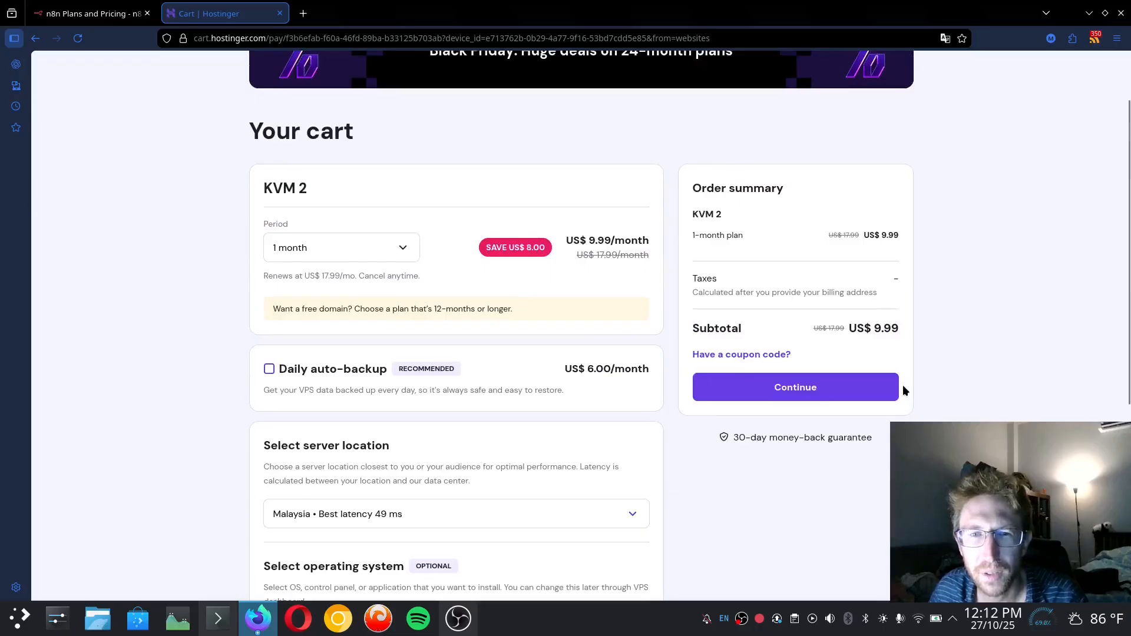
scroll(902, 388, "down", 5)
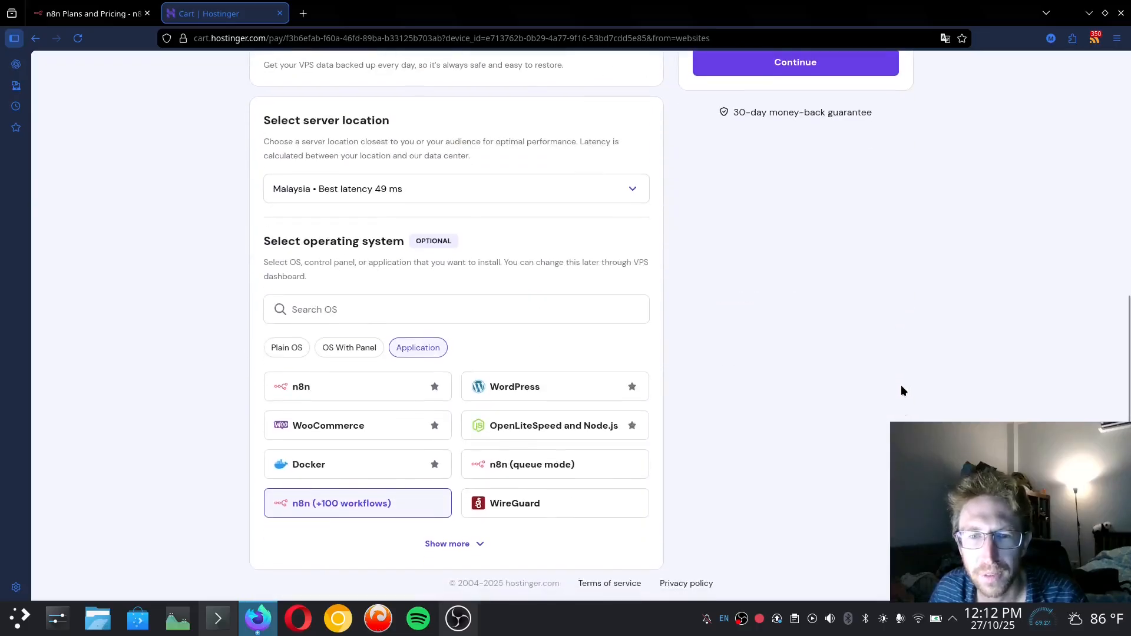
Continue from the cart to checkout and register for Hostinger with an existing Google account
scroll(901, 391, "up", 6)
left_click(871, 467)
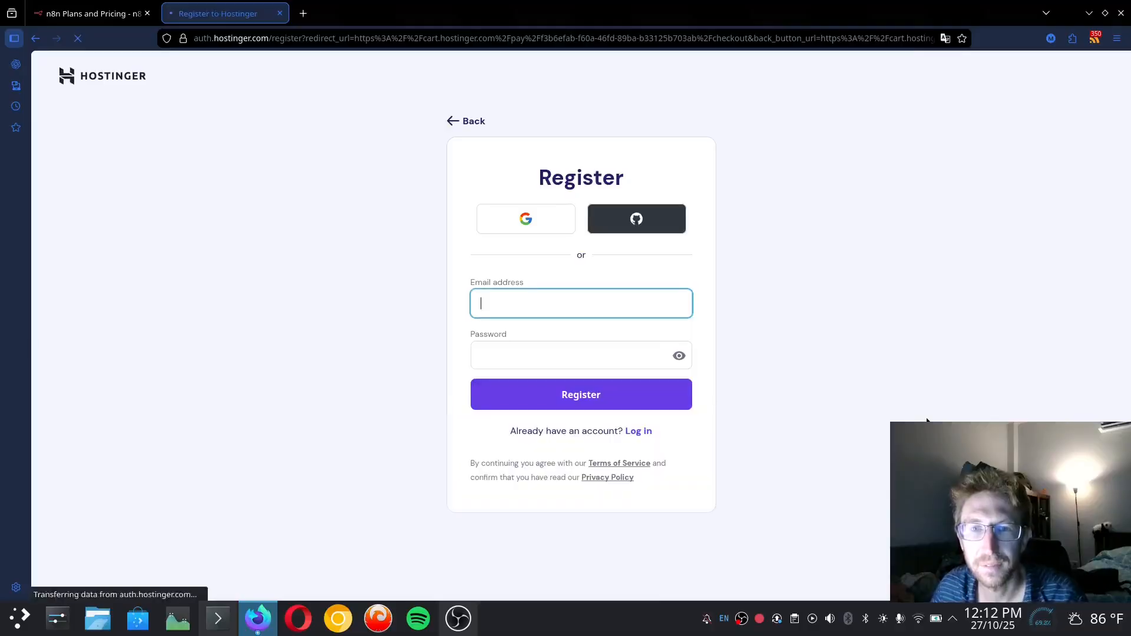
left_click(599, 300)
left_click(539, 220)
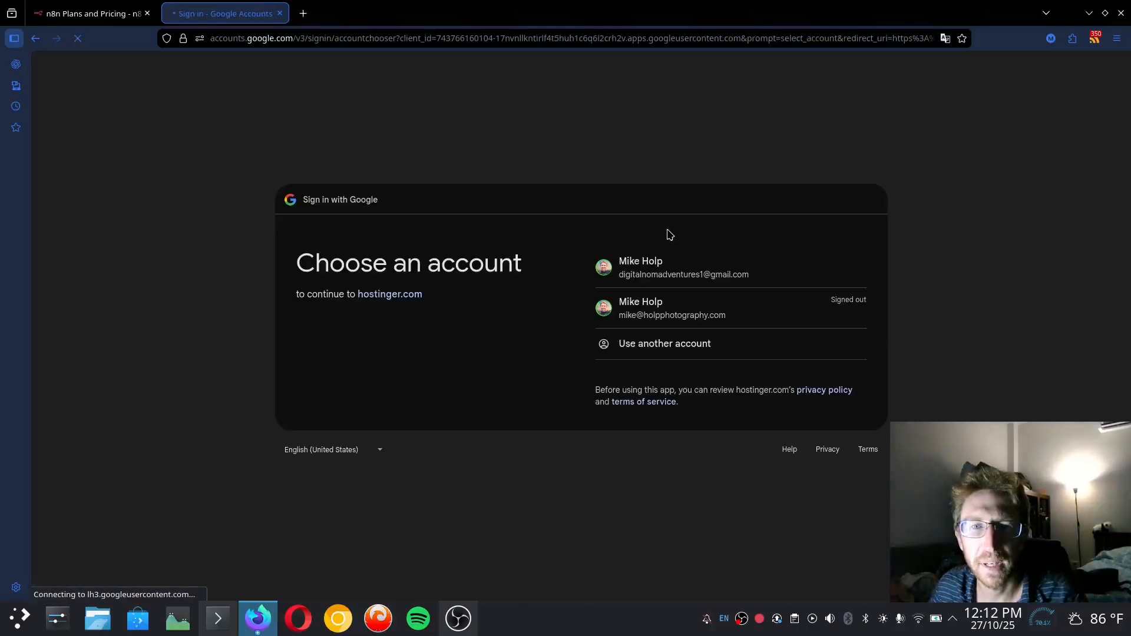
left_click(646, 278)
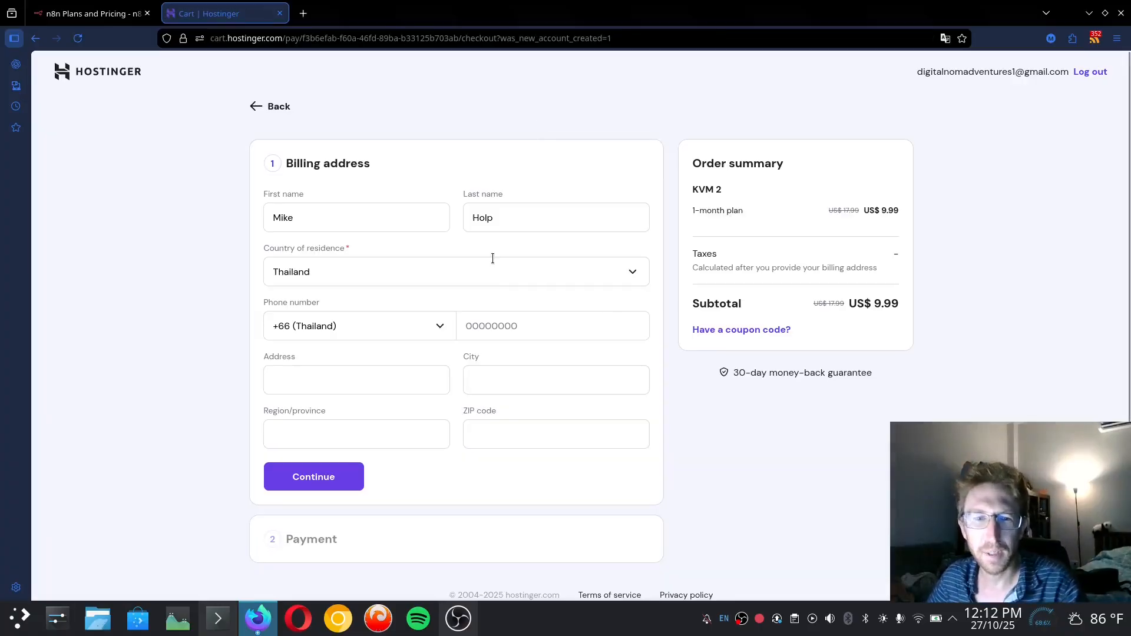
Fill in the billing address, submit it and check out with PayPal
scroll(441, 333, "down", 1)
left_click(325, 369)
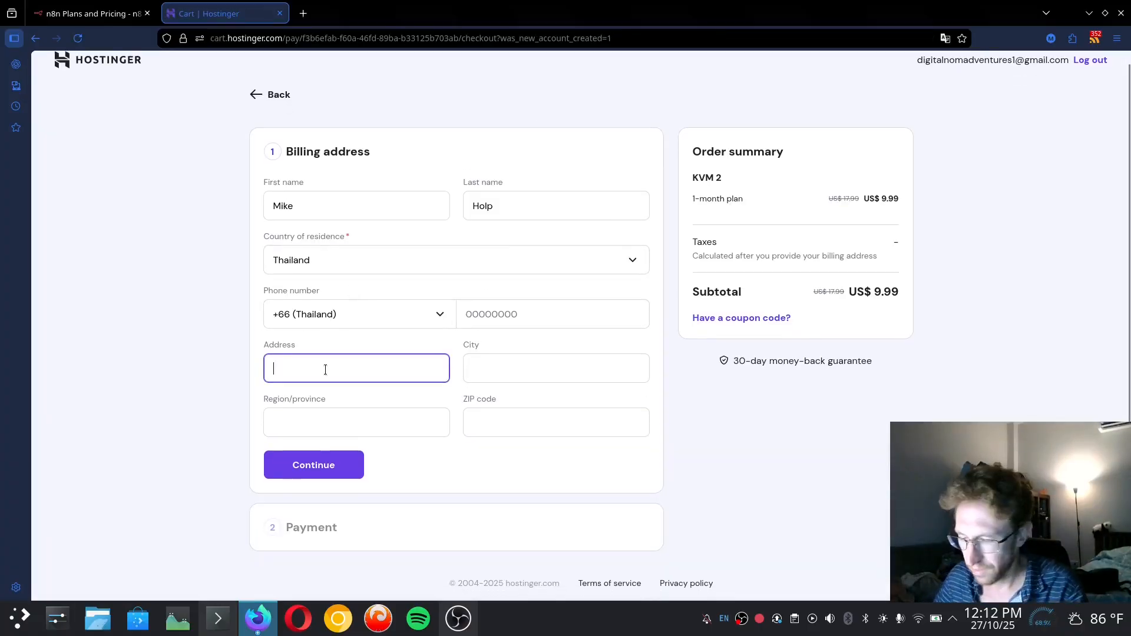
type("48/149")
key("Return")
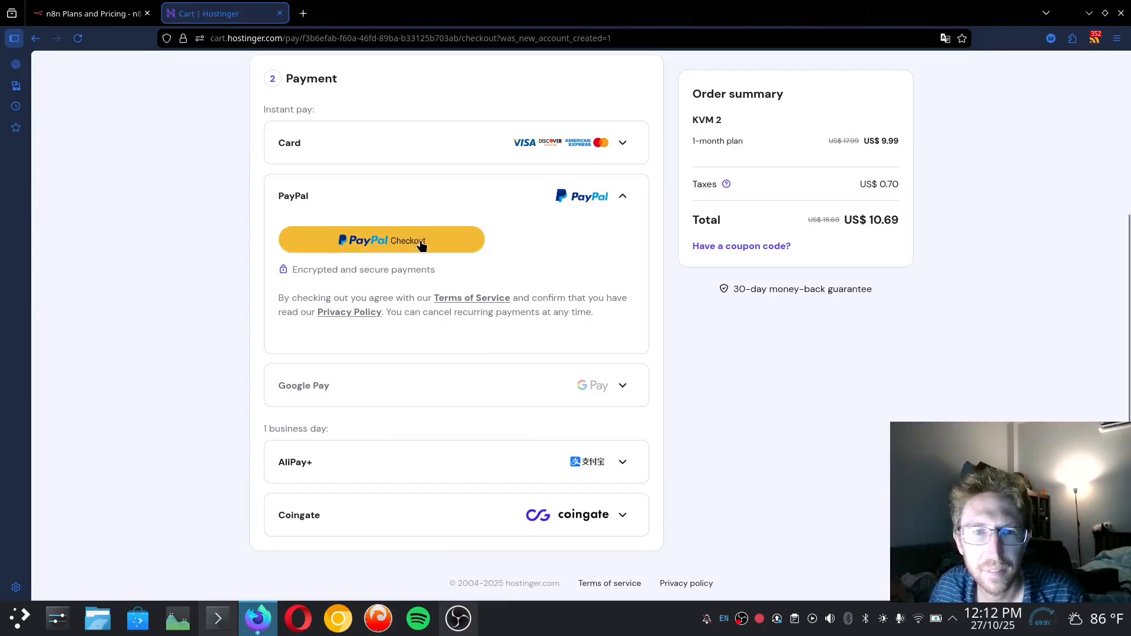
left_click(422, 243)
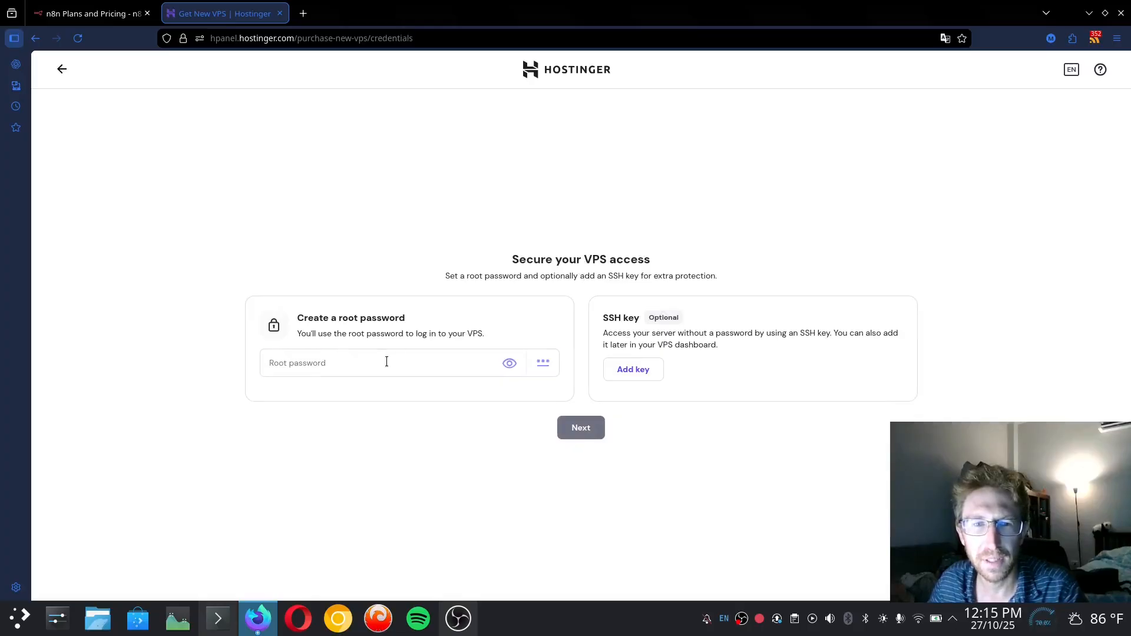
Create the VPS root password and continue without adding an SSH key
left_click(387, 362)
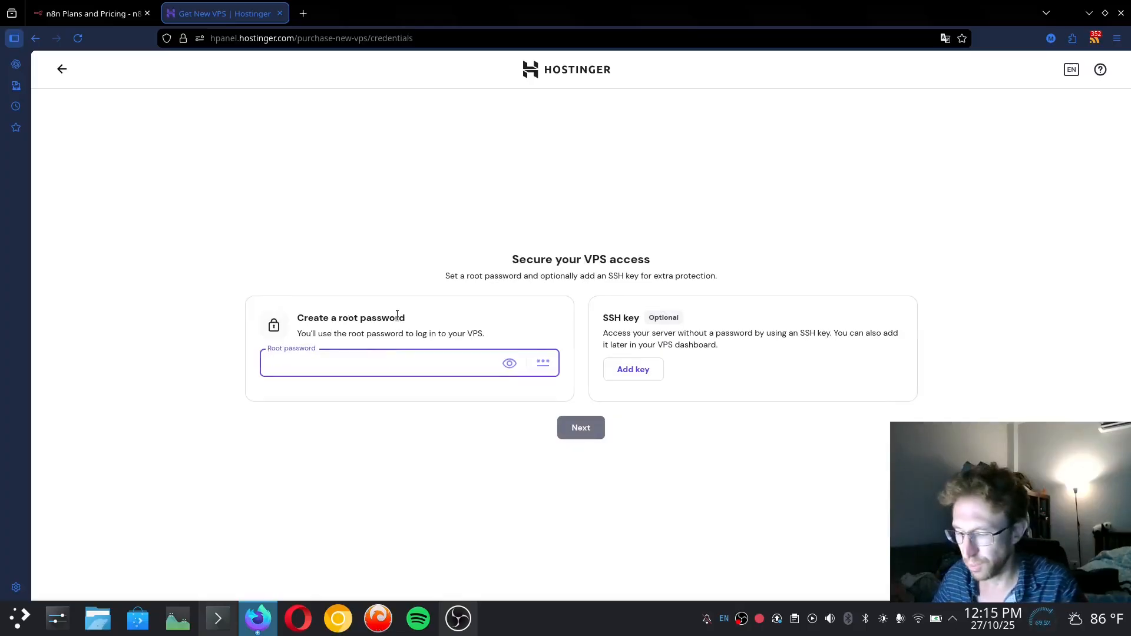
type("••")
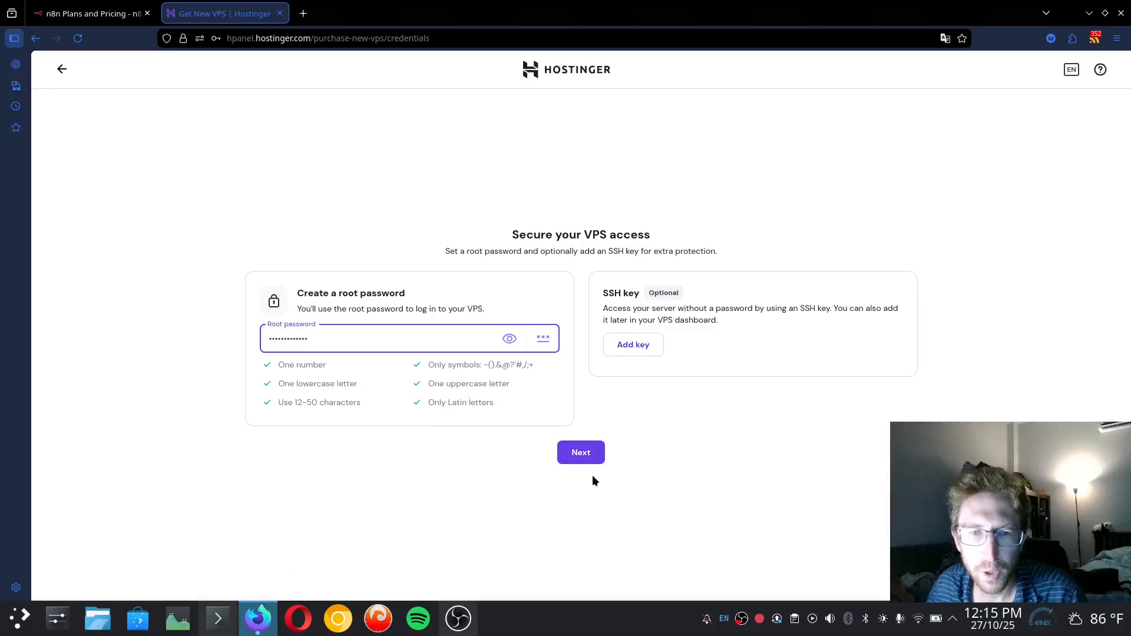
left_click(583, 454)
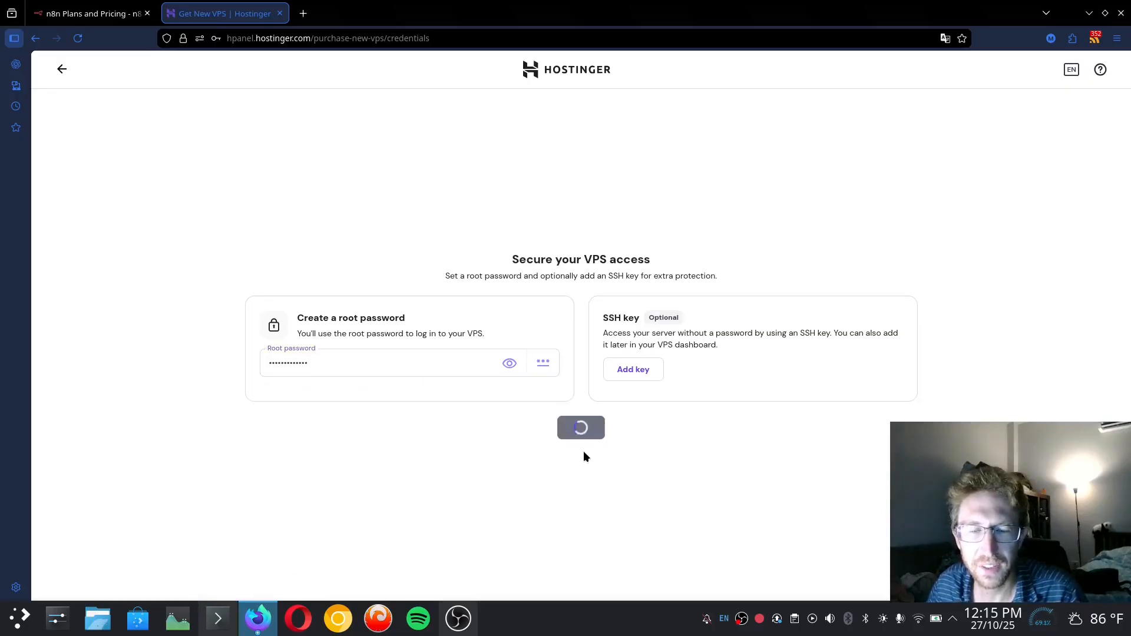
Keep the free Malware scanner selected as an additional feature and finish the VPS setup
triple_click(607, 363)
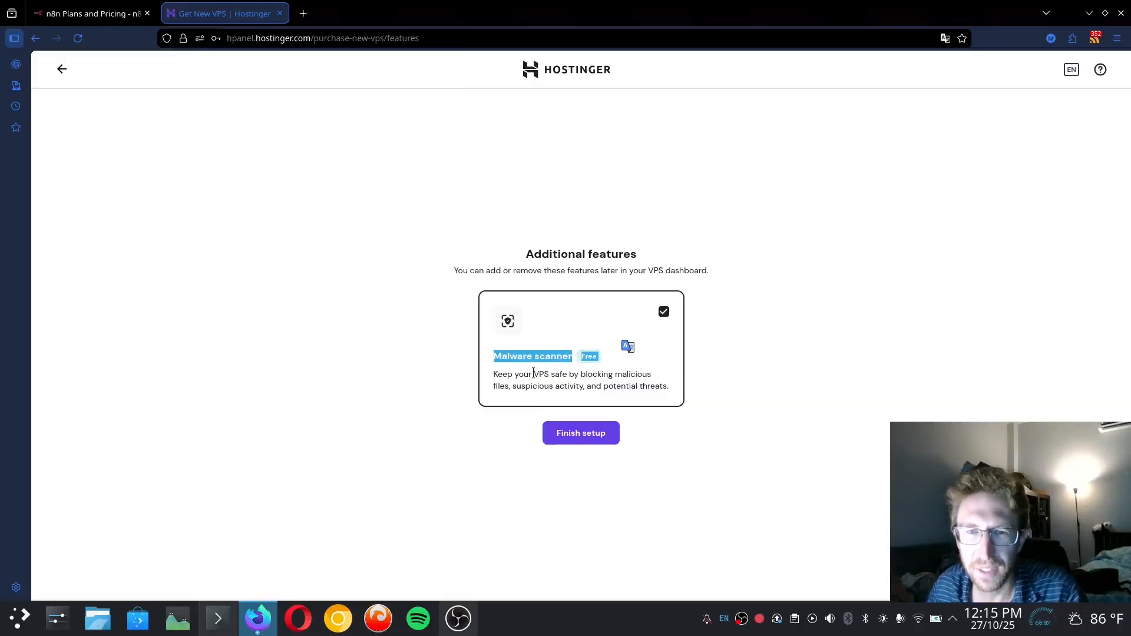
left_click_drag(505, 387, 675, 387)
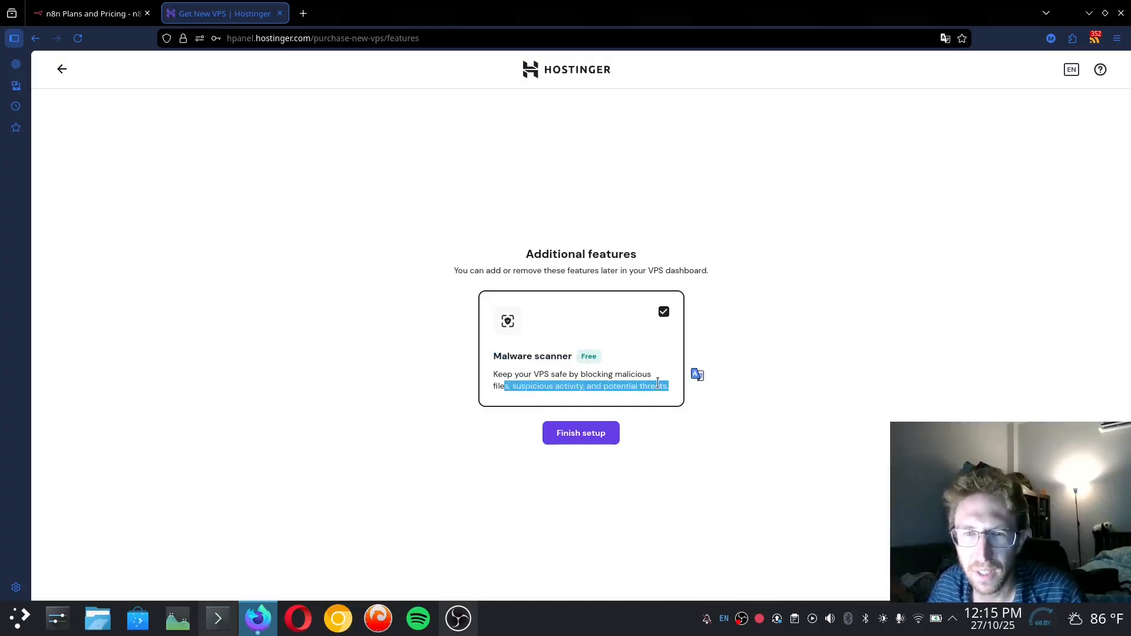
left_click(569, 356)
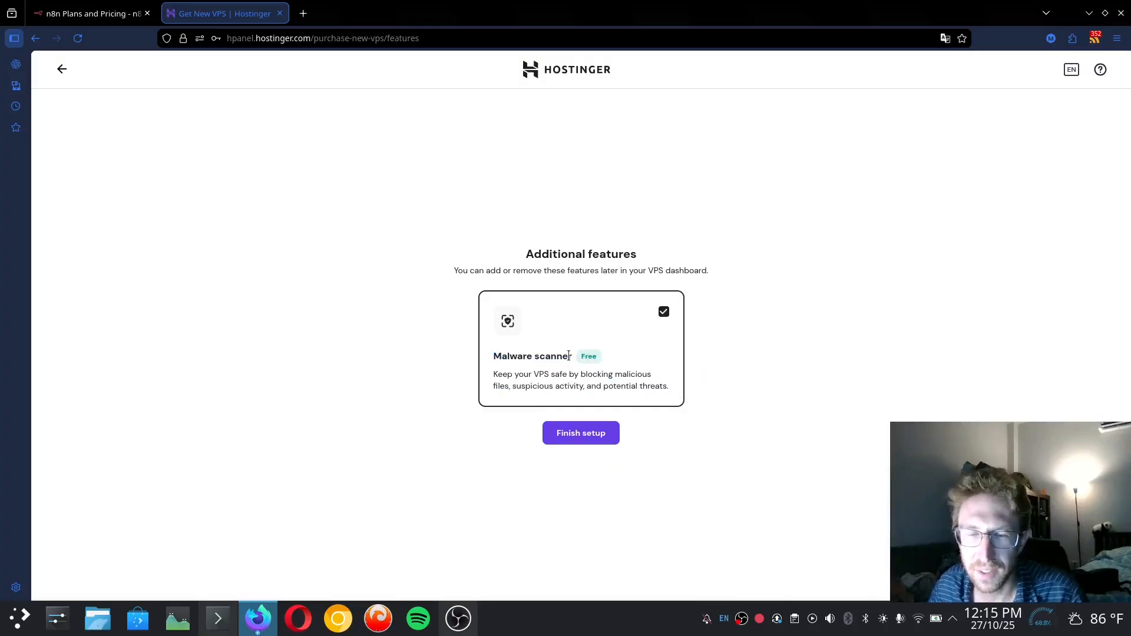
left_click(566, 444)
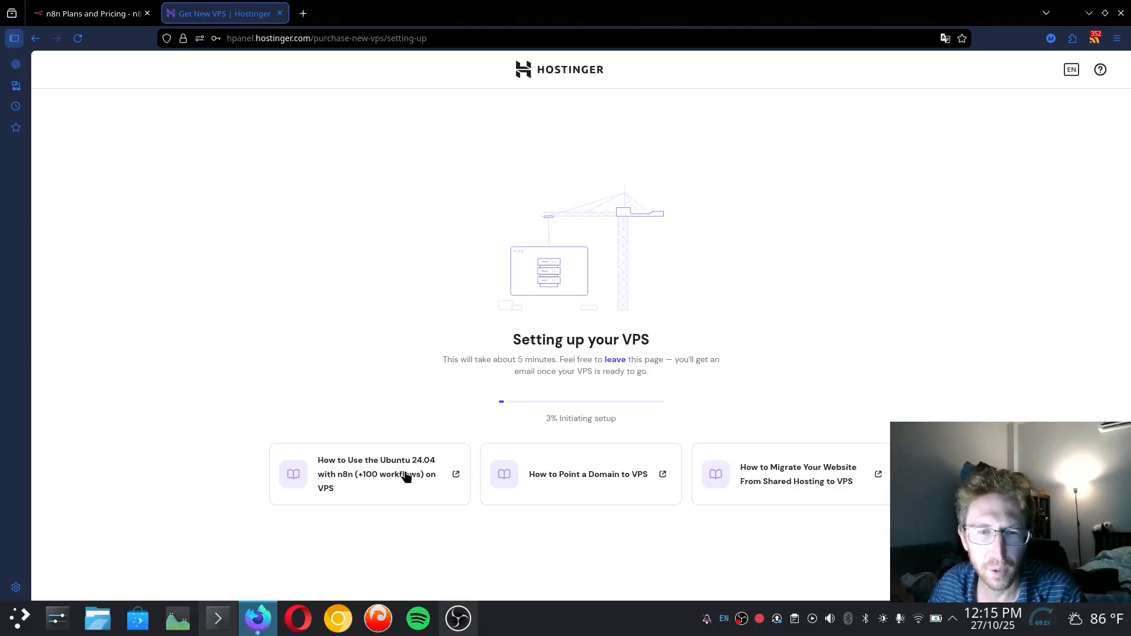
left_click(217, 618)
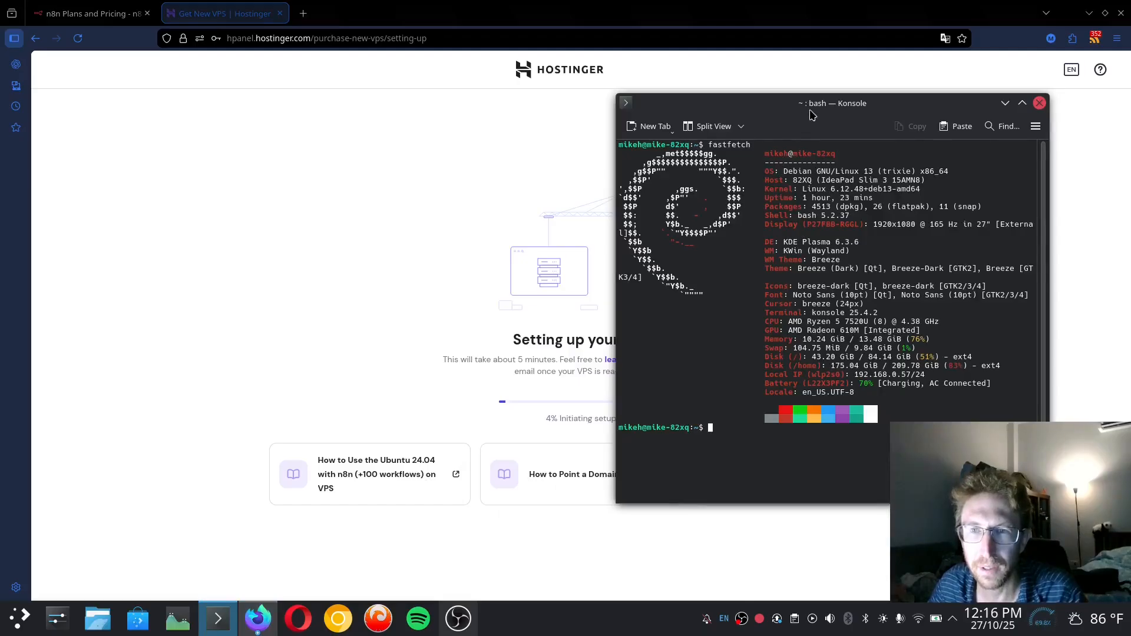
left_click_drag(812, 115, 834, 127)
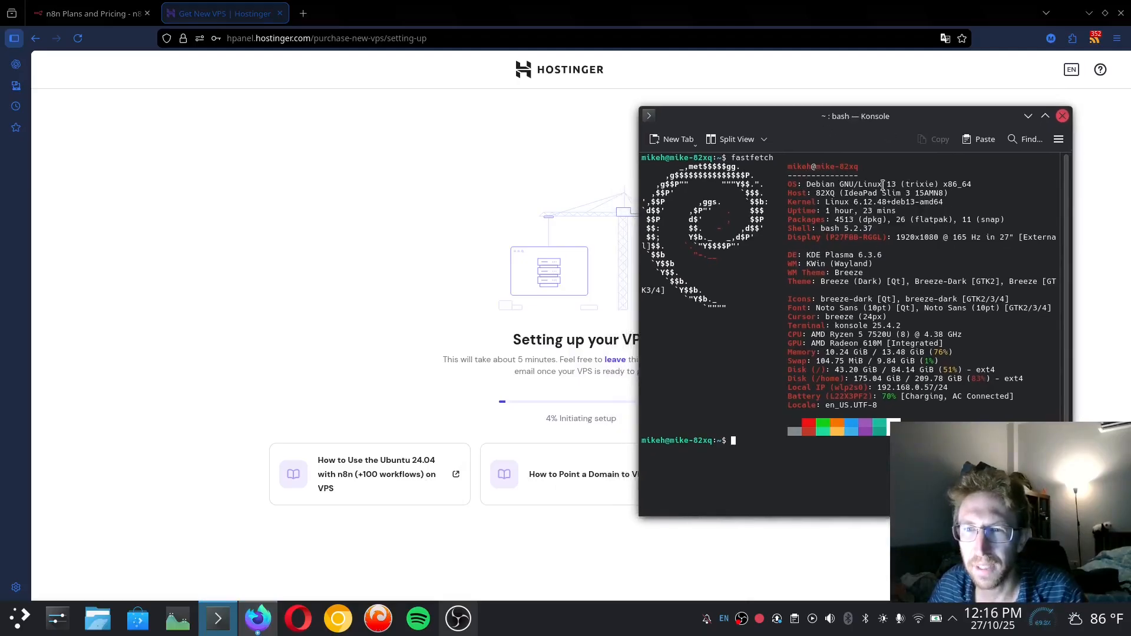
left_click(1028, 116)
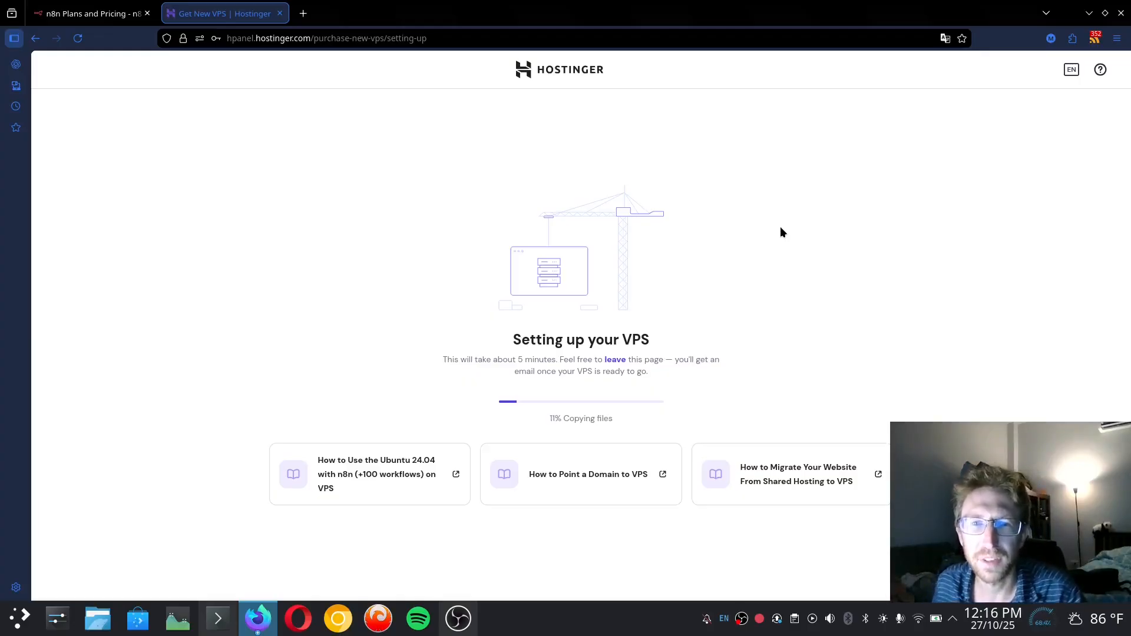
left_click_drag(784, 53, 797, 80)
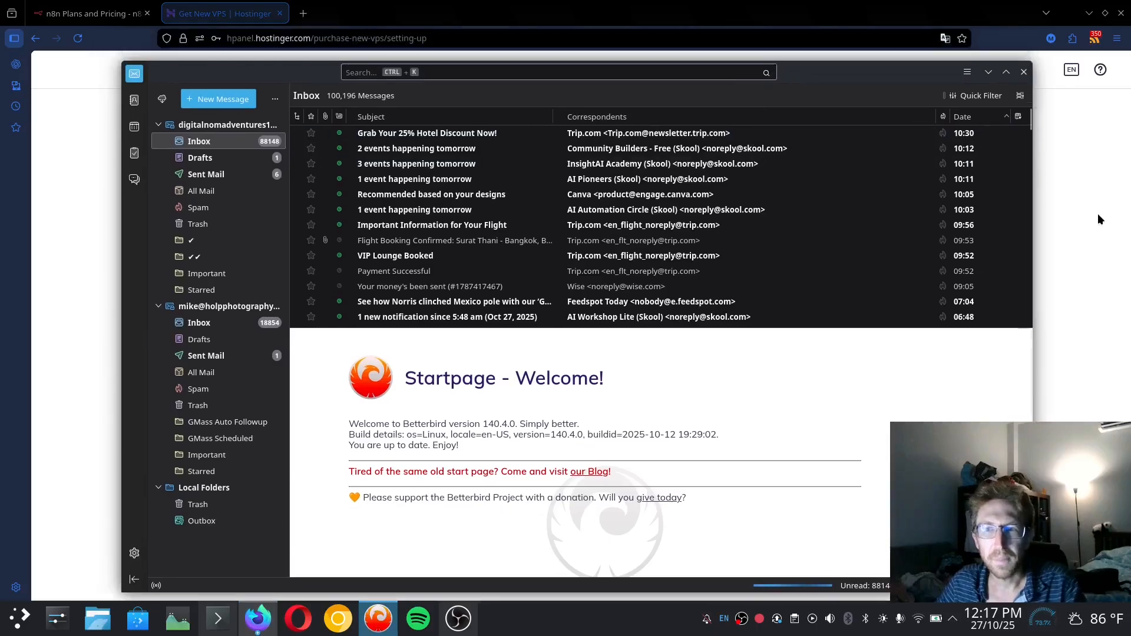
key("alt+Tab")
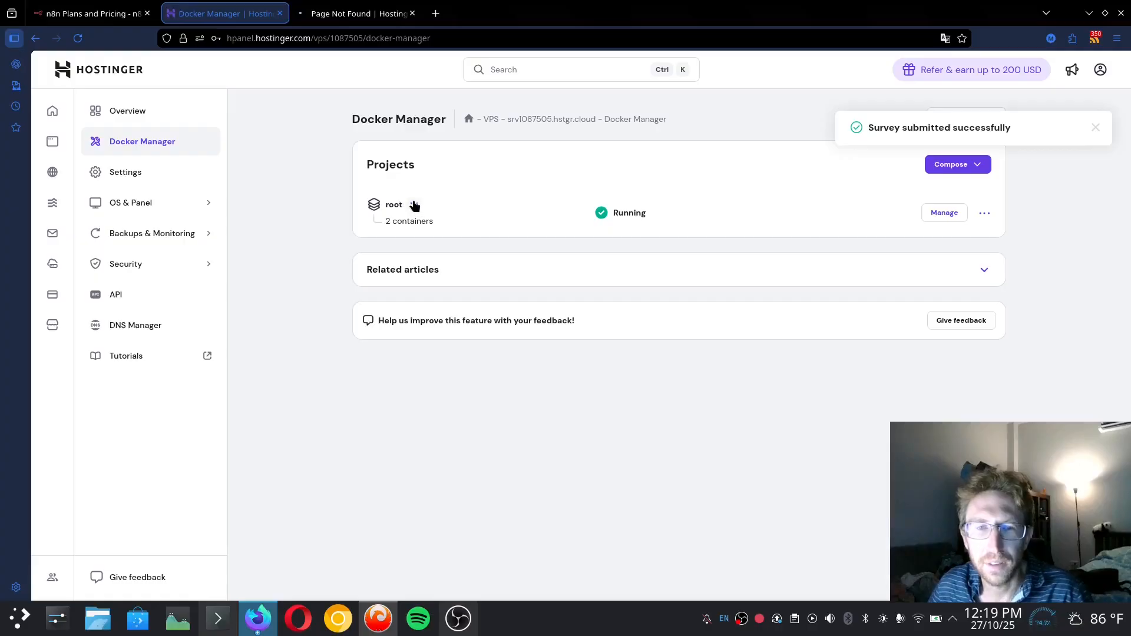
Expand the root project in Docker Manager to examine its containers and look at the VPS's browser terminal
left_click(414, 205)
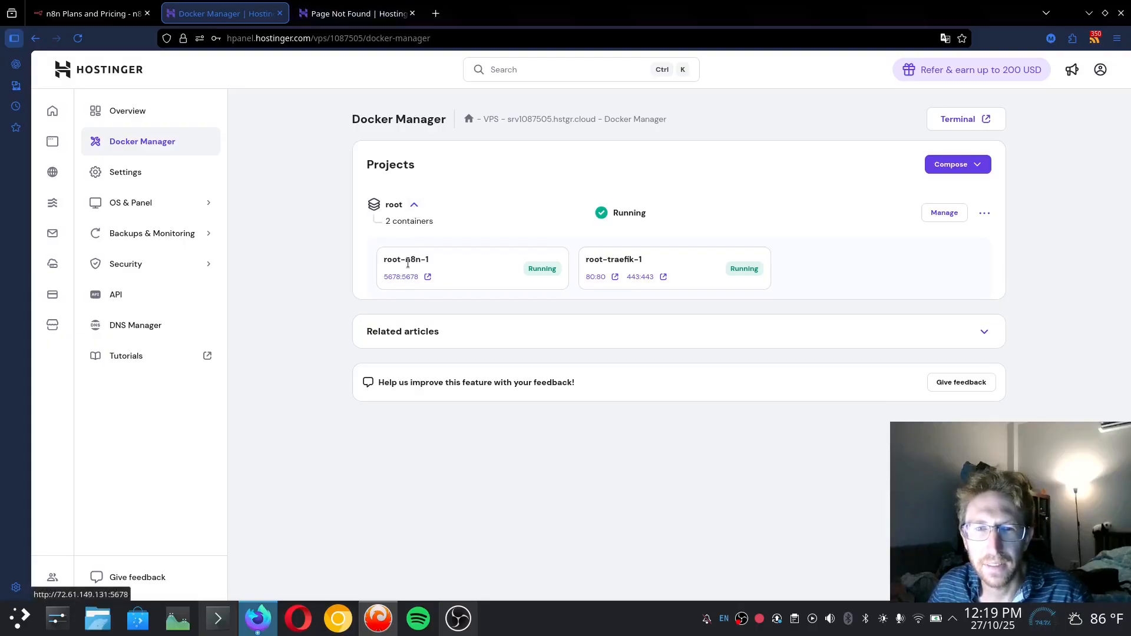
left_click_drag(398, 260, 439, 257)
left_click_drag(606, 259, 624, 261)
left_click(624, 262)
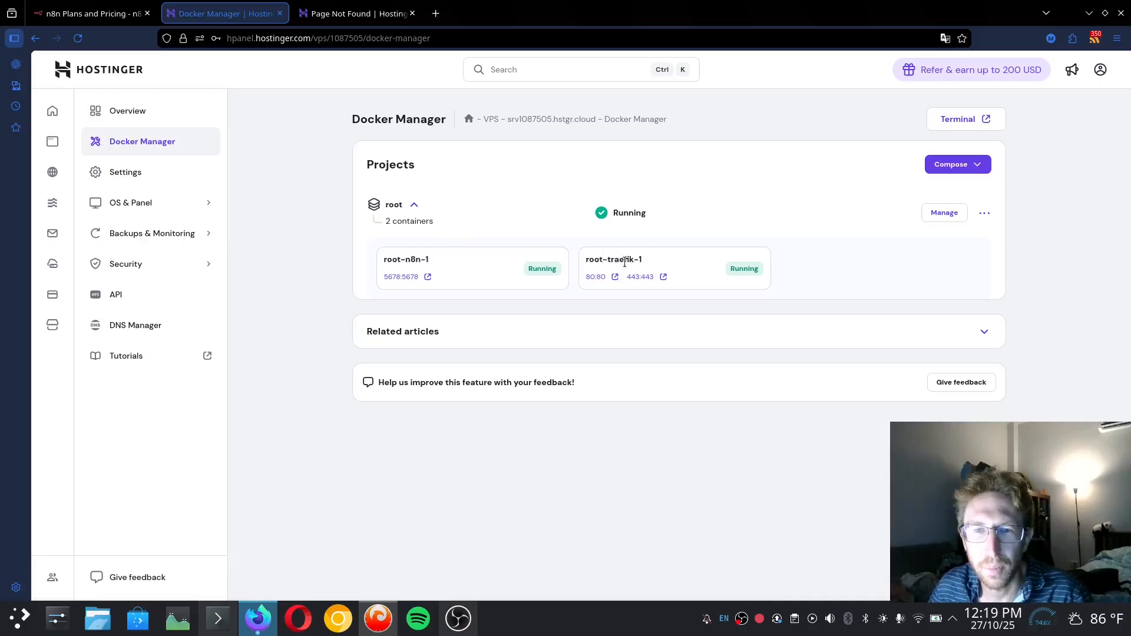
left_click(966, 121)
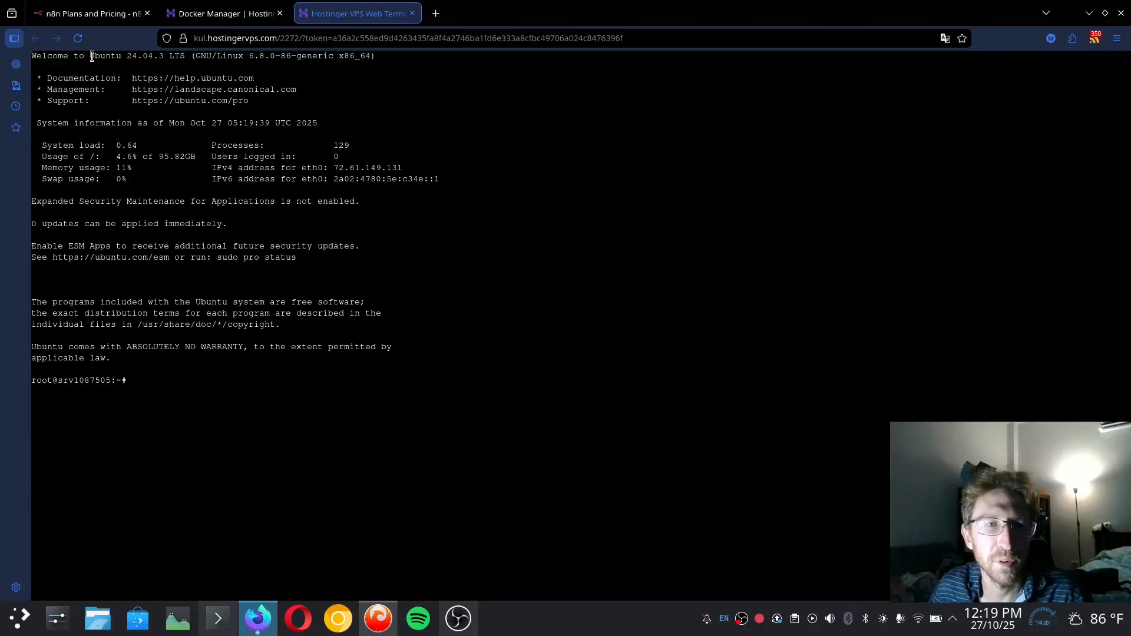
left_click(228, 11)
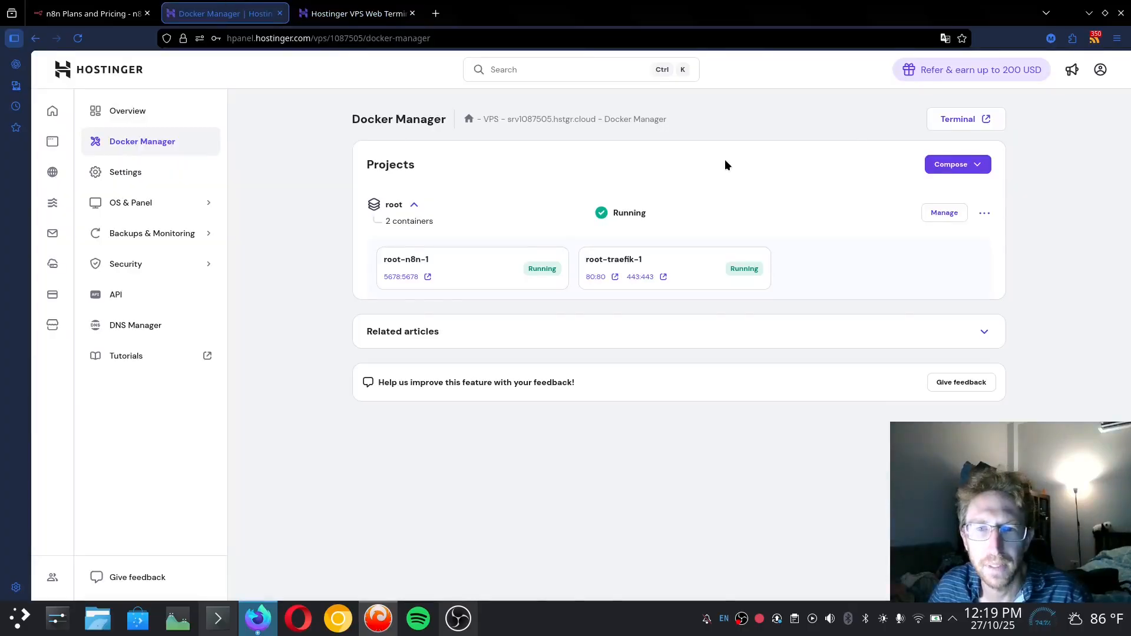
Open the VPS overview and launch the n8n app's owner account setup page from it
left_click(512, 472)
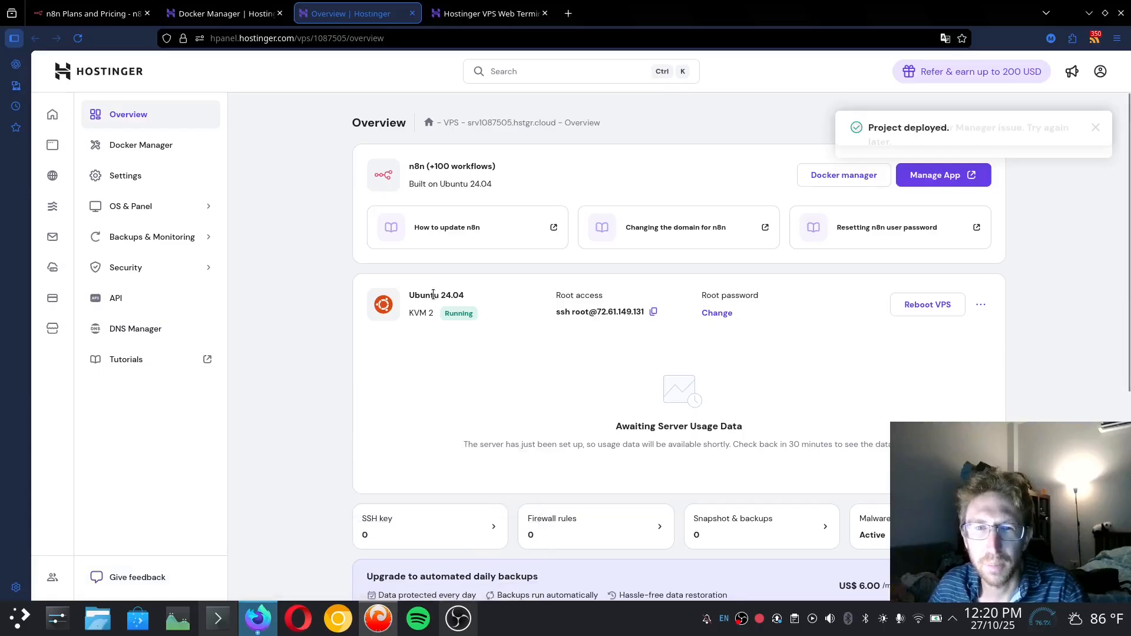
left_click(953, 183)
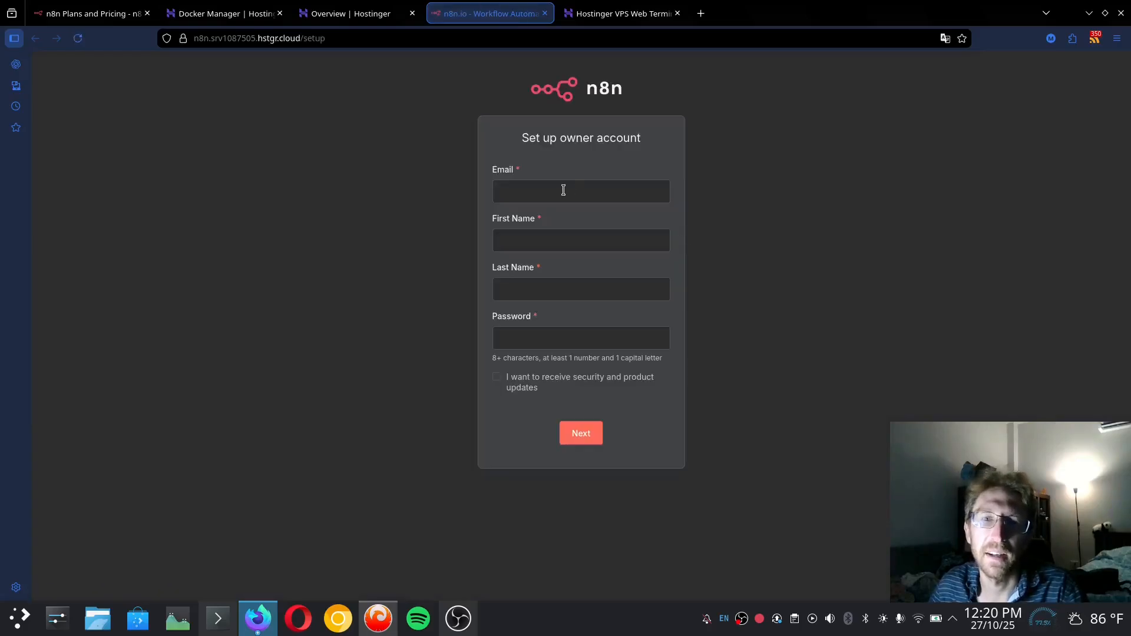
left_click(381, 20)
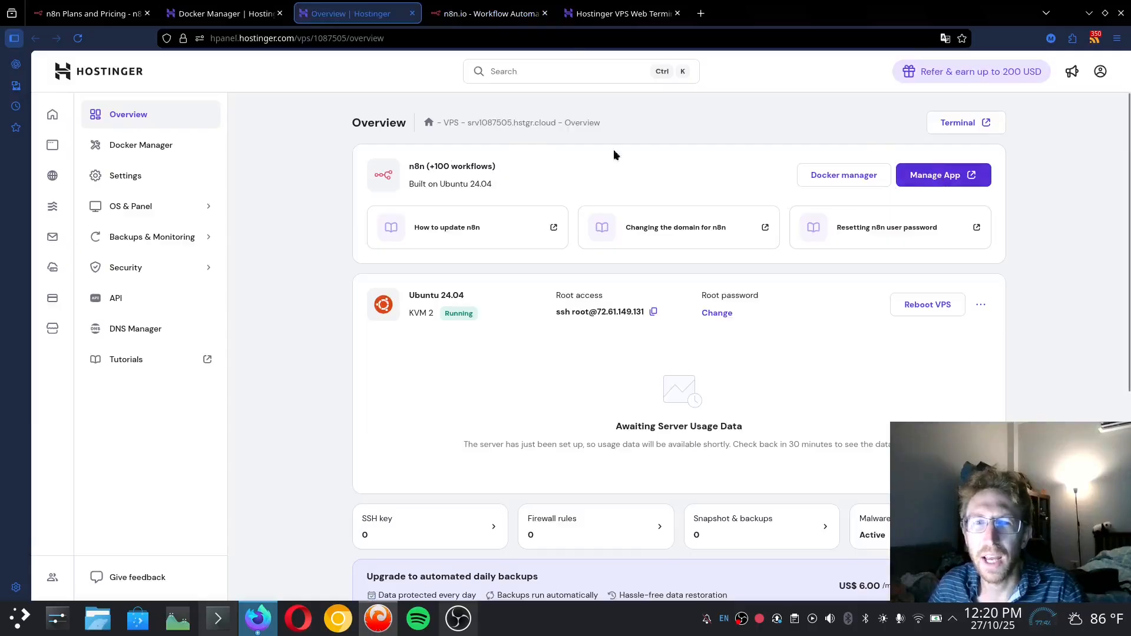
key("ctrl+Tab")
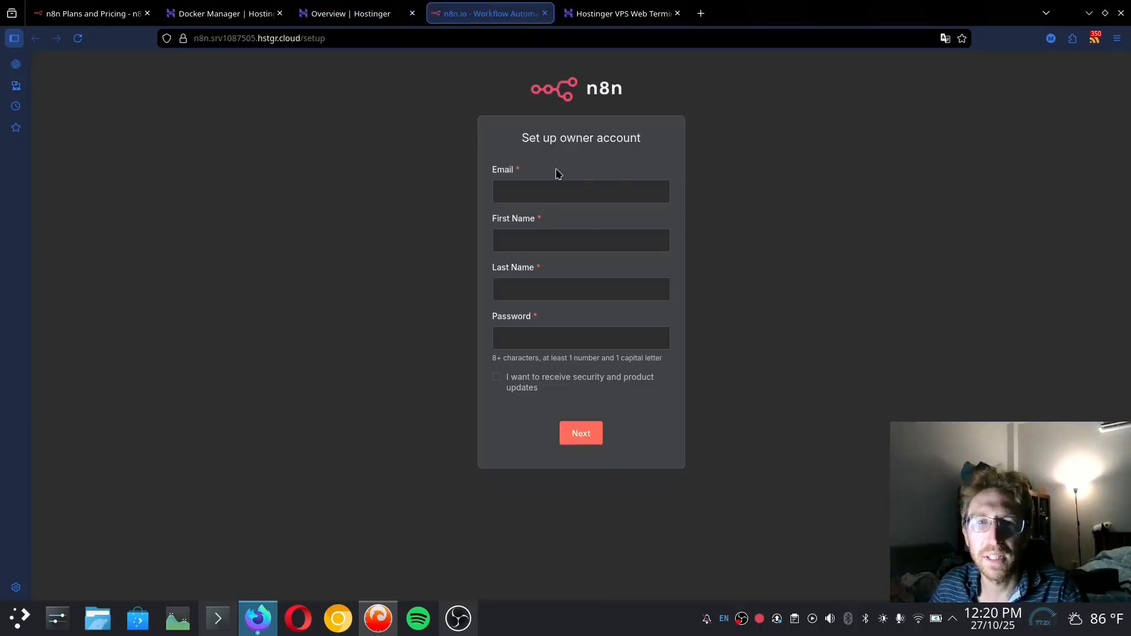
left_click(339, 43)
key("ctrl+a")
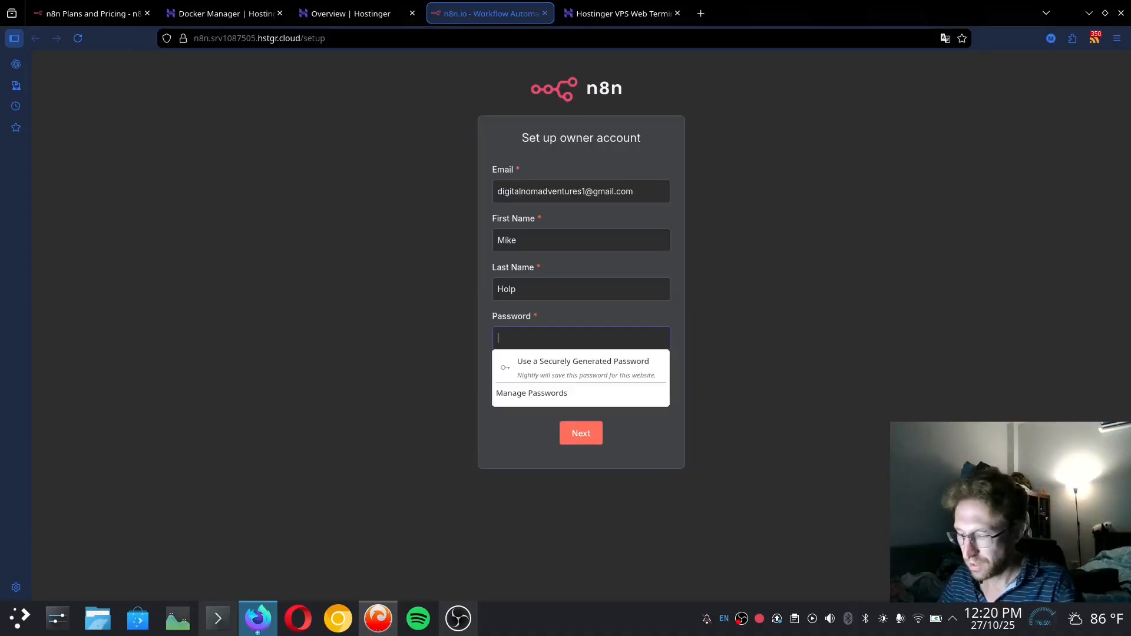
Fill in the n8n owner account's email, first name, last name and password, and submit the form without subscribing to product updates
type("***")
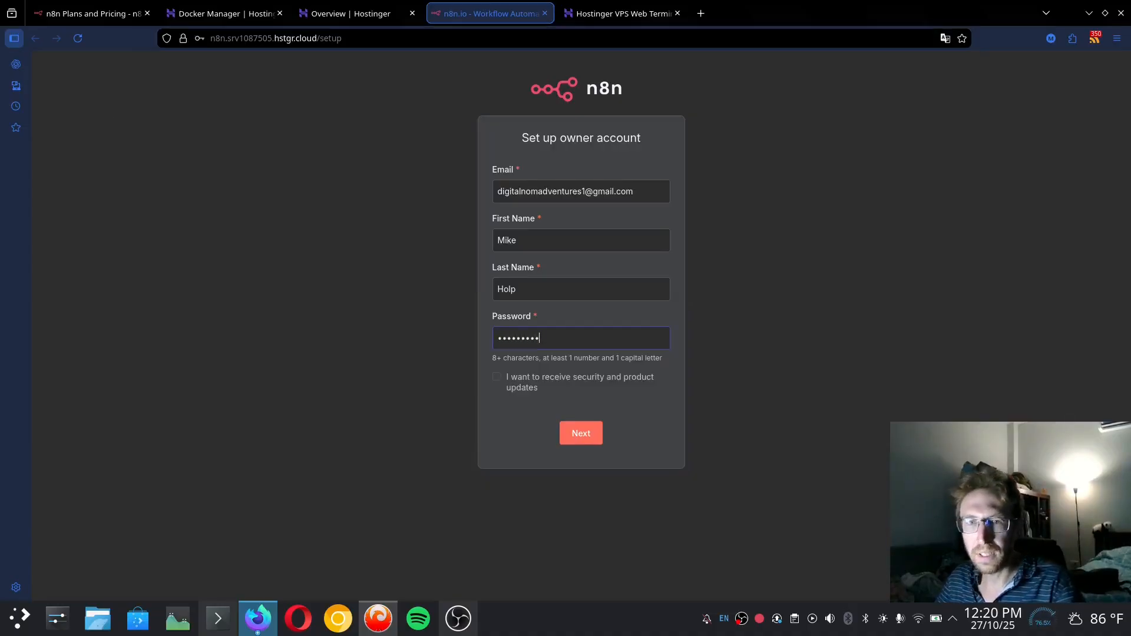
type("*******")
key("ctrl+a")
type("*")
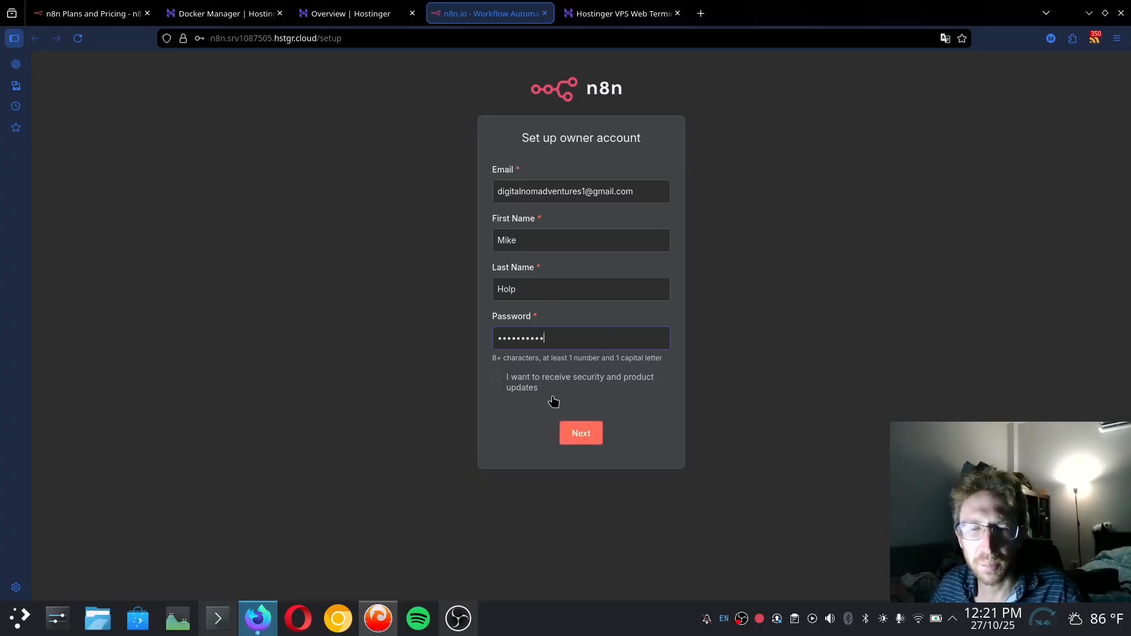
left_click(587, 438)
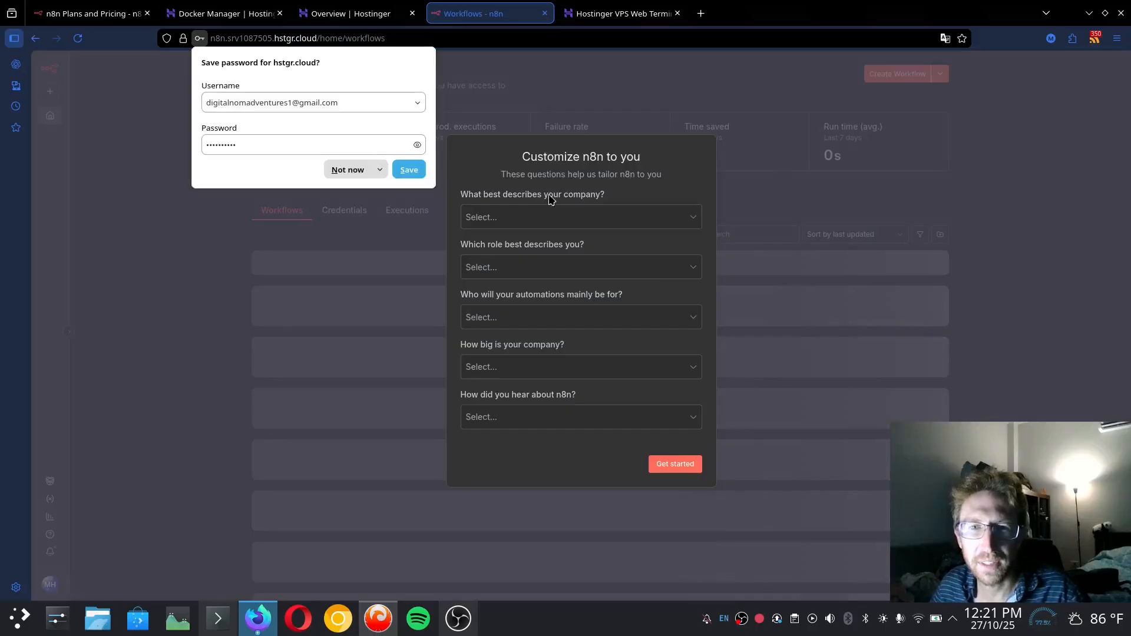
In the n8n customization survey, set the company to Marketing agency / consultancy, the role to Business Owner and the automations' audience to Myself
left_click(559, 173)
left_click_drag(522, 161, 683, 166)
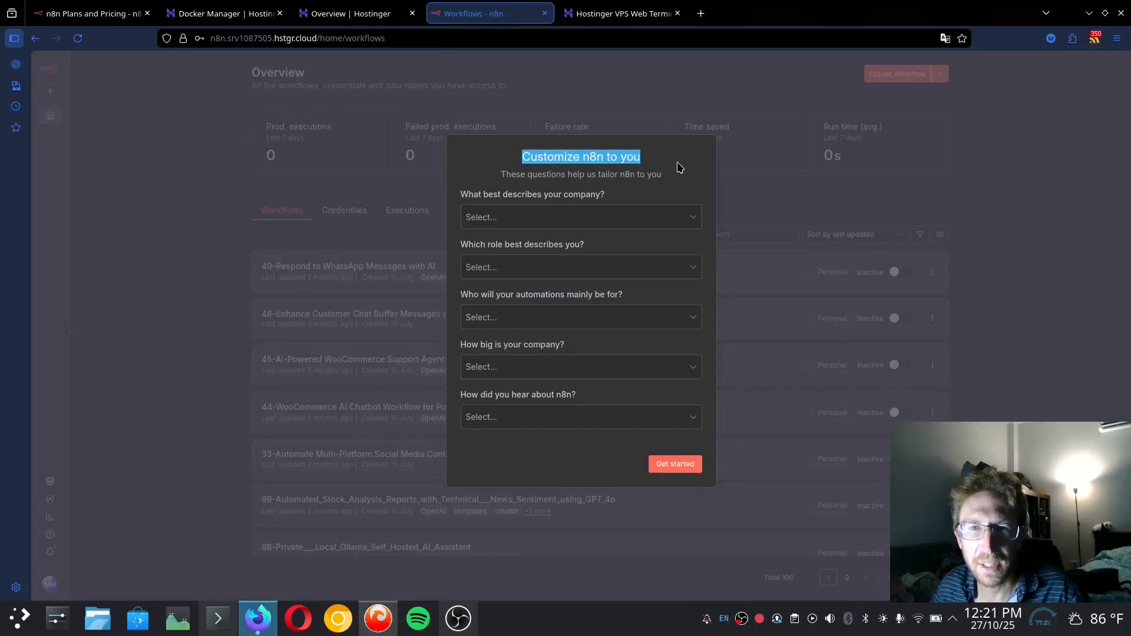
left_click(518, 218)
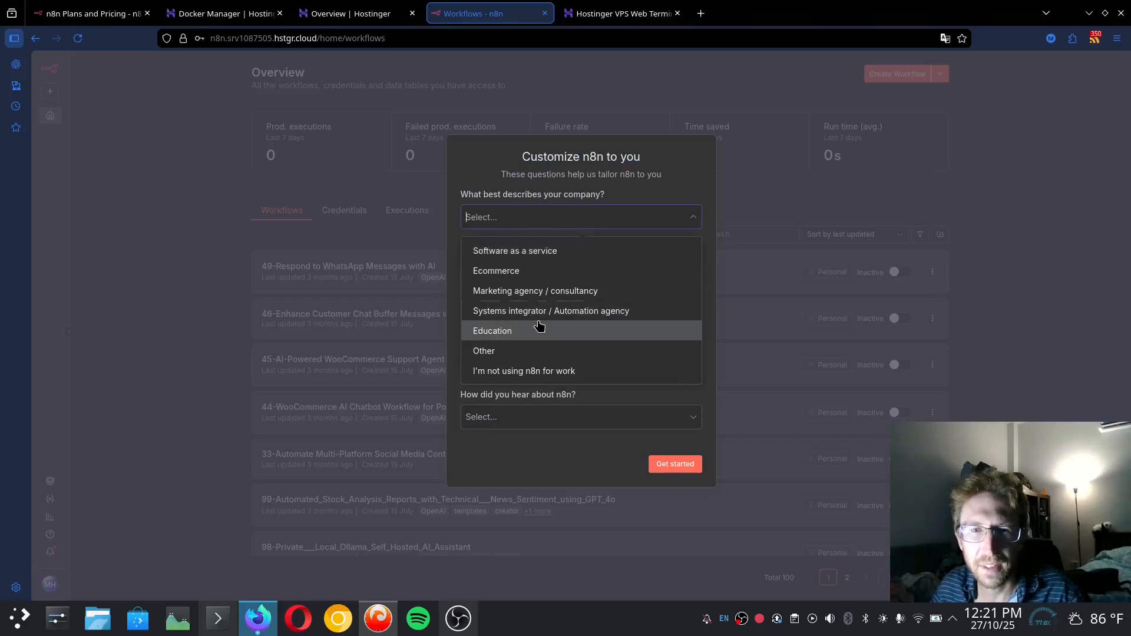
left_click(539, 291)
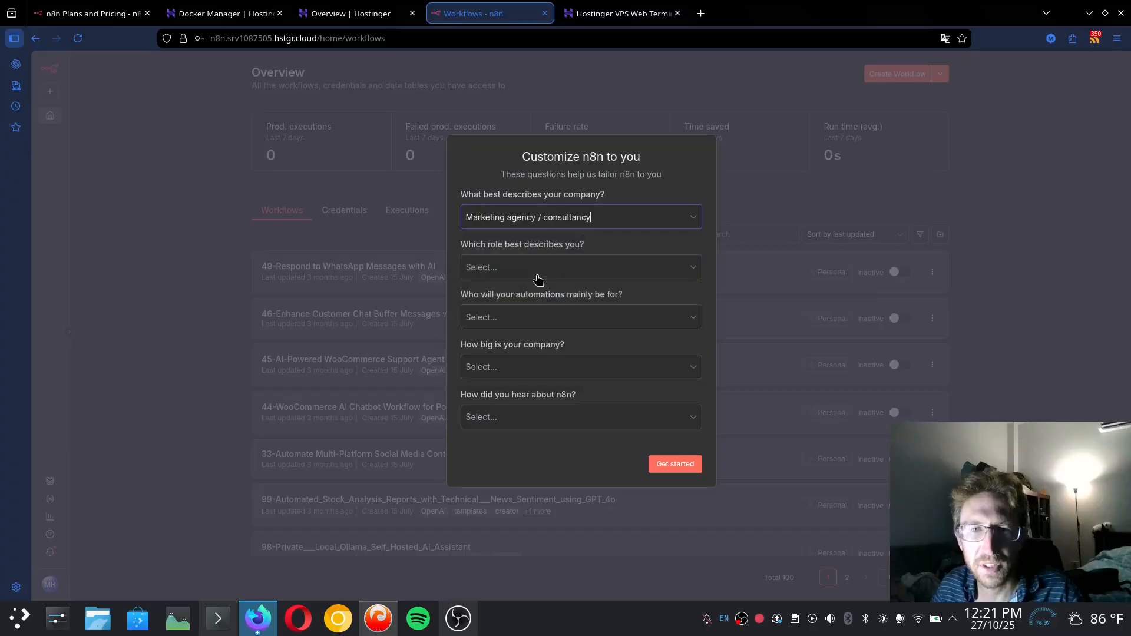
left_click(523, 269)
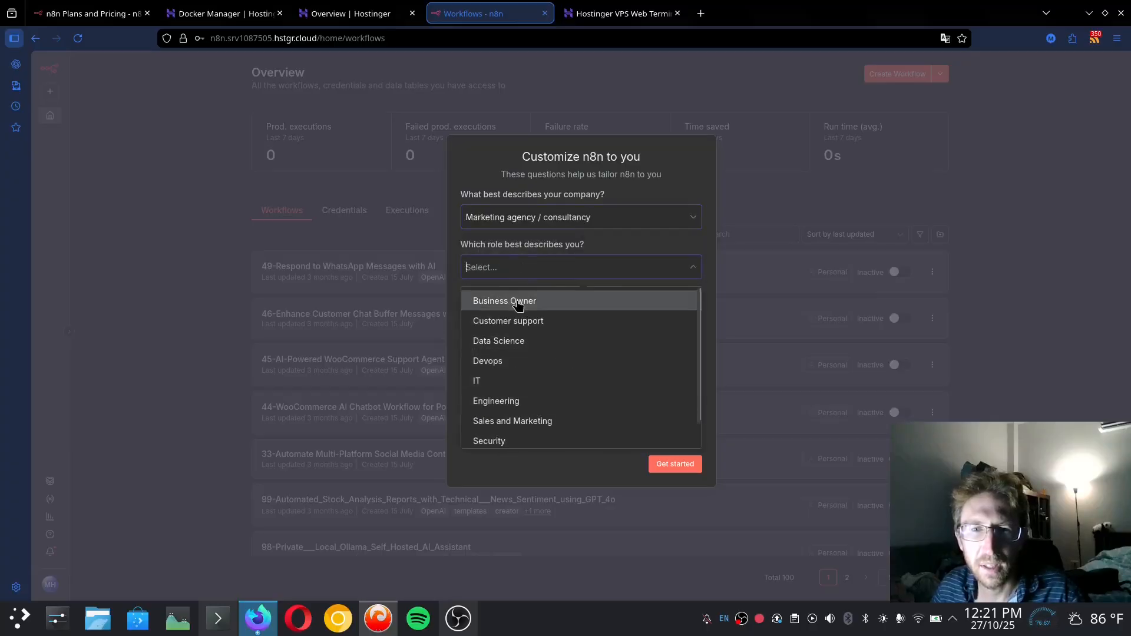
left_click(518, 300)
left_click(542, 318)
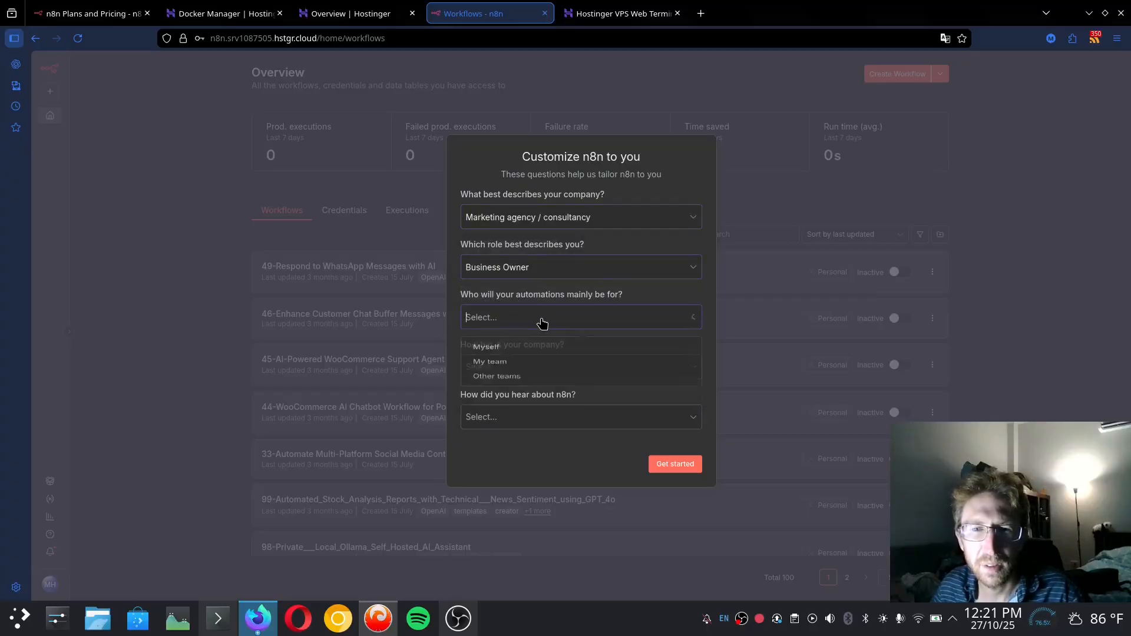
left_click(512, 354)
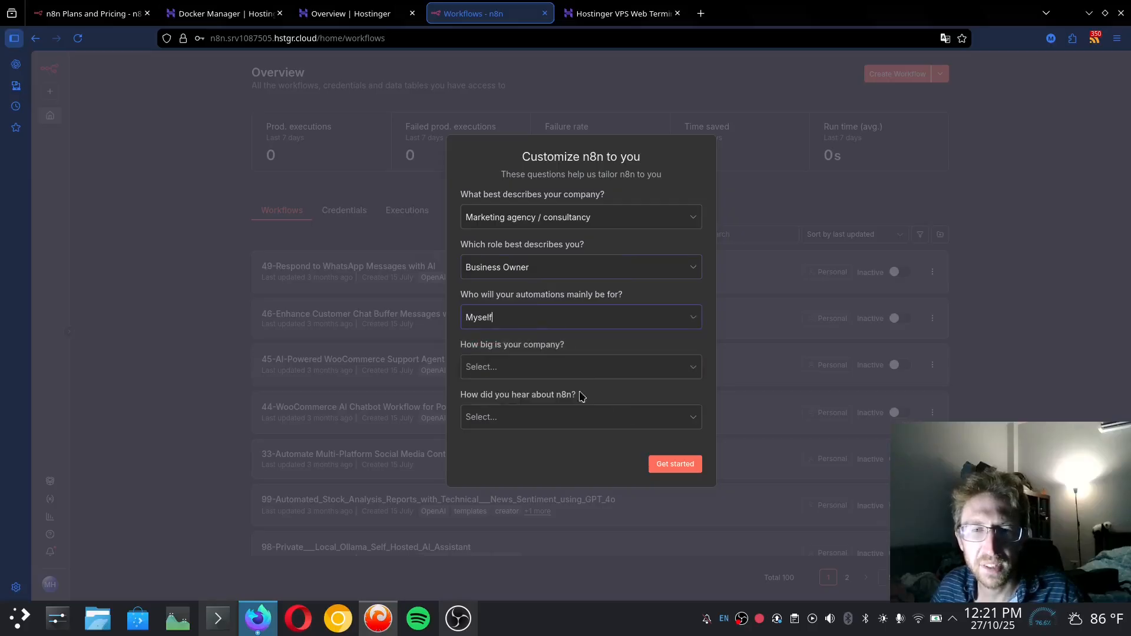
Set the survey's company size to Less than 20 people and the source of hearing about n8n to YouTube
left_click(533, 371)
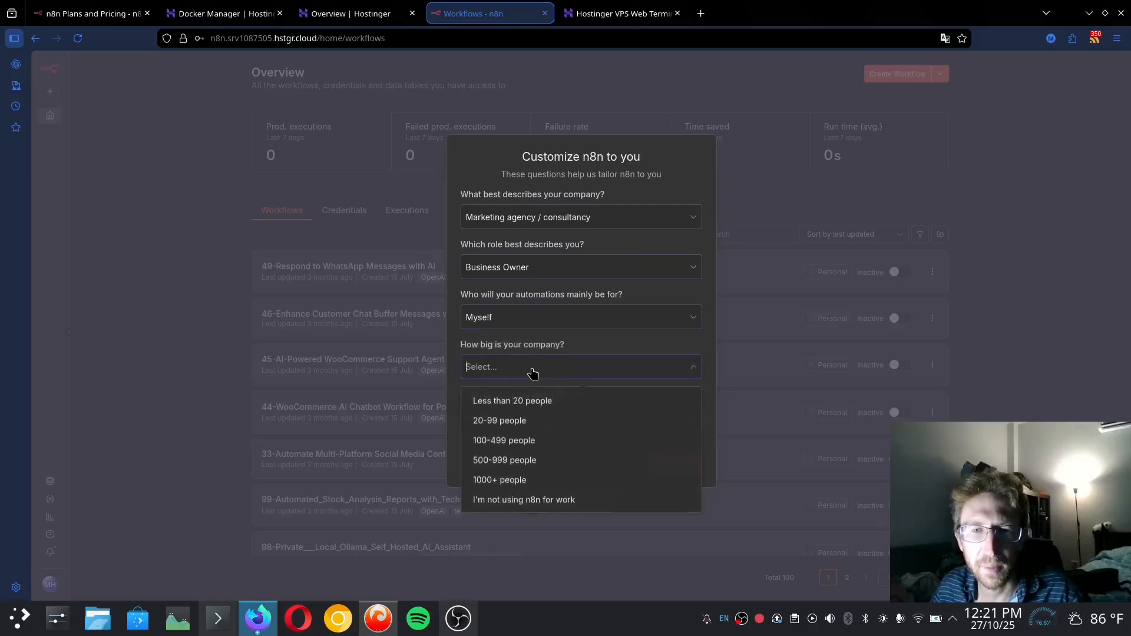
left_click(530, 400)
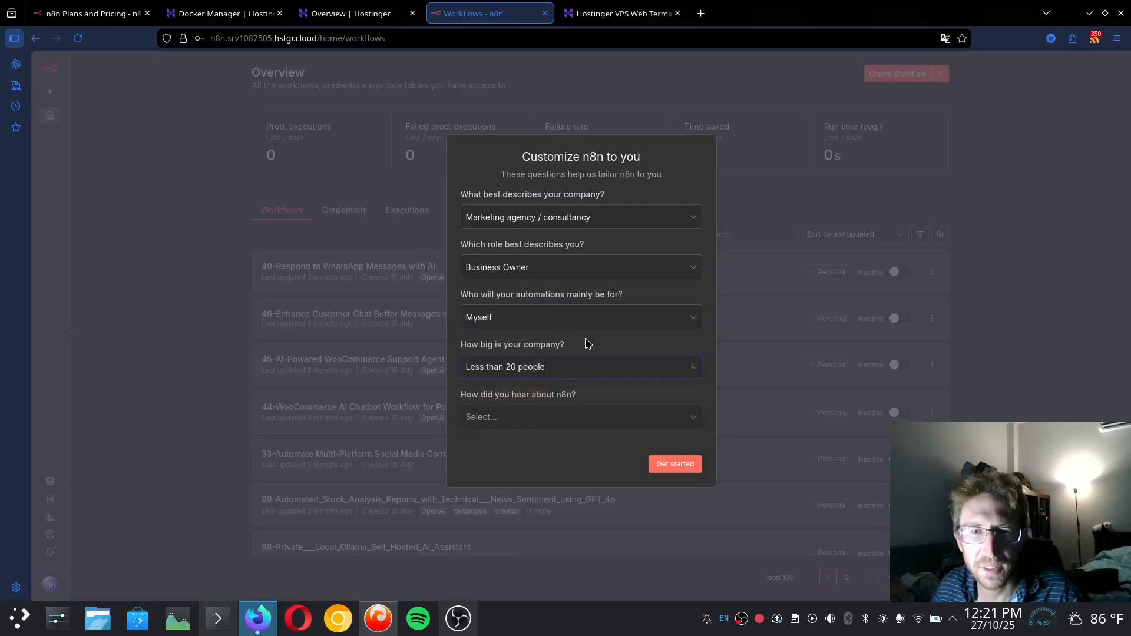
left_click(534, 418)
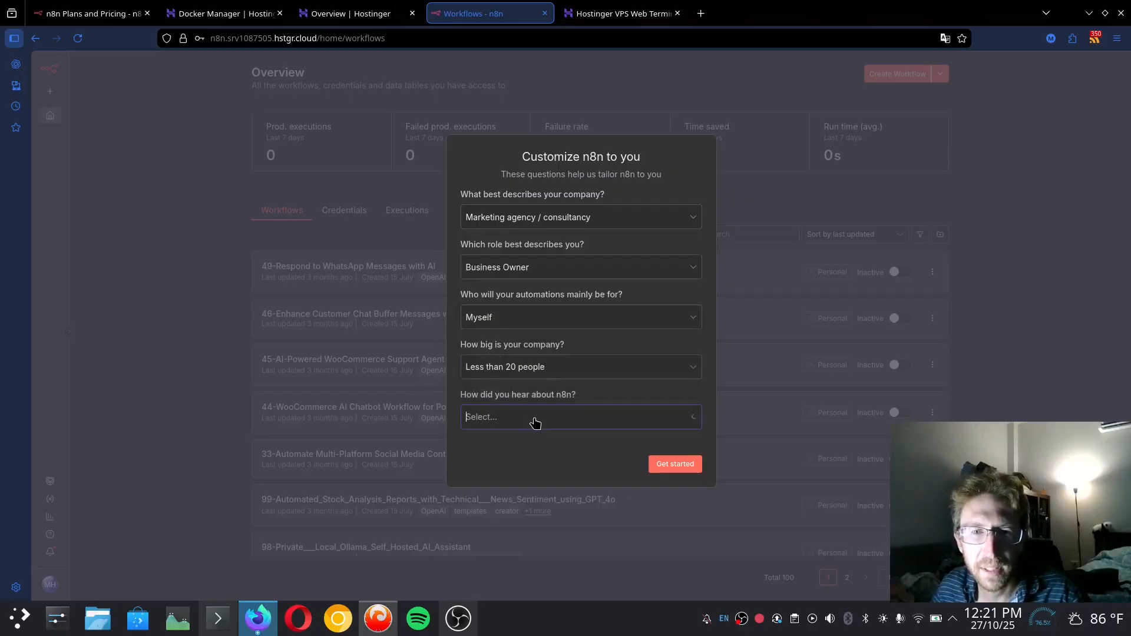
left_click(545, 423)
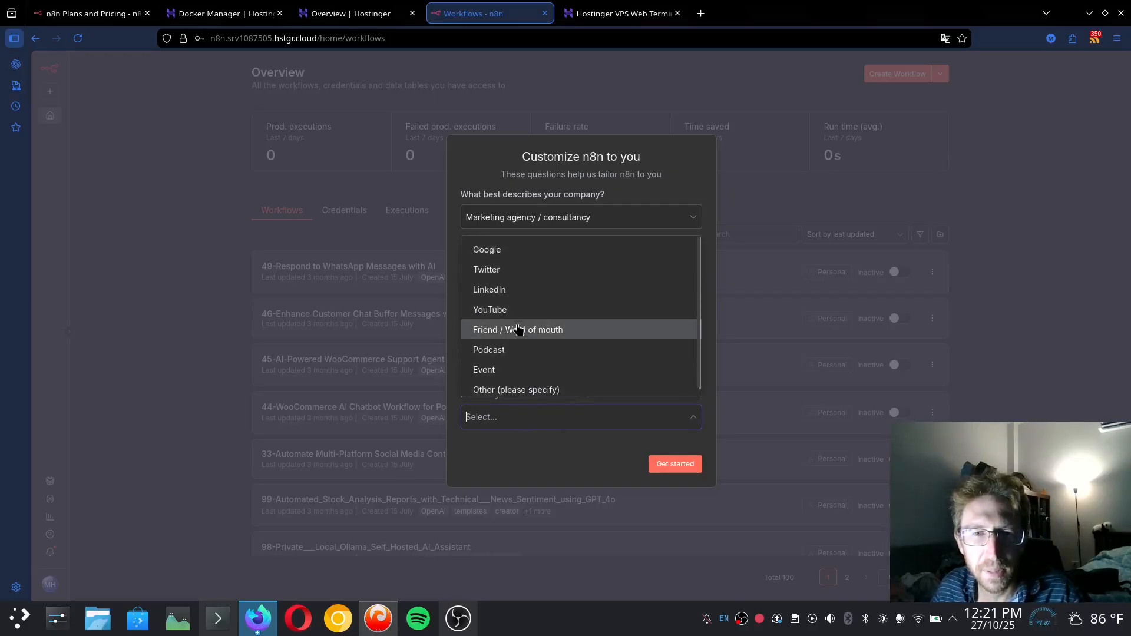
left_click(530, 309)
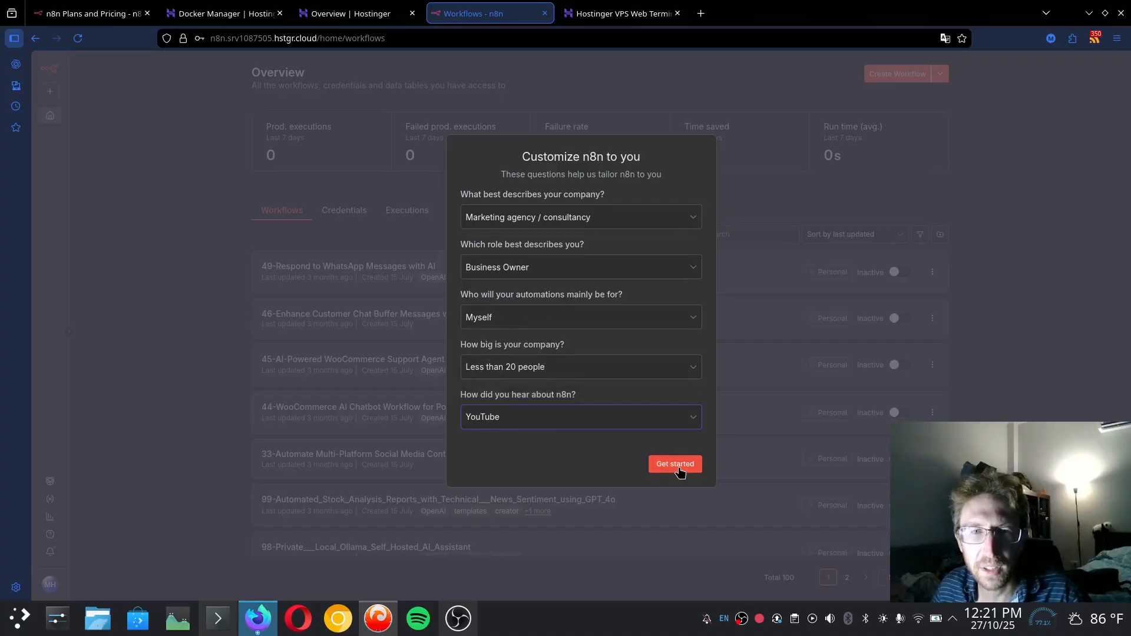
Submit the customization survey and request the free license key for n8n's advanced features by e-mail
left_click(677, 466)
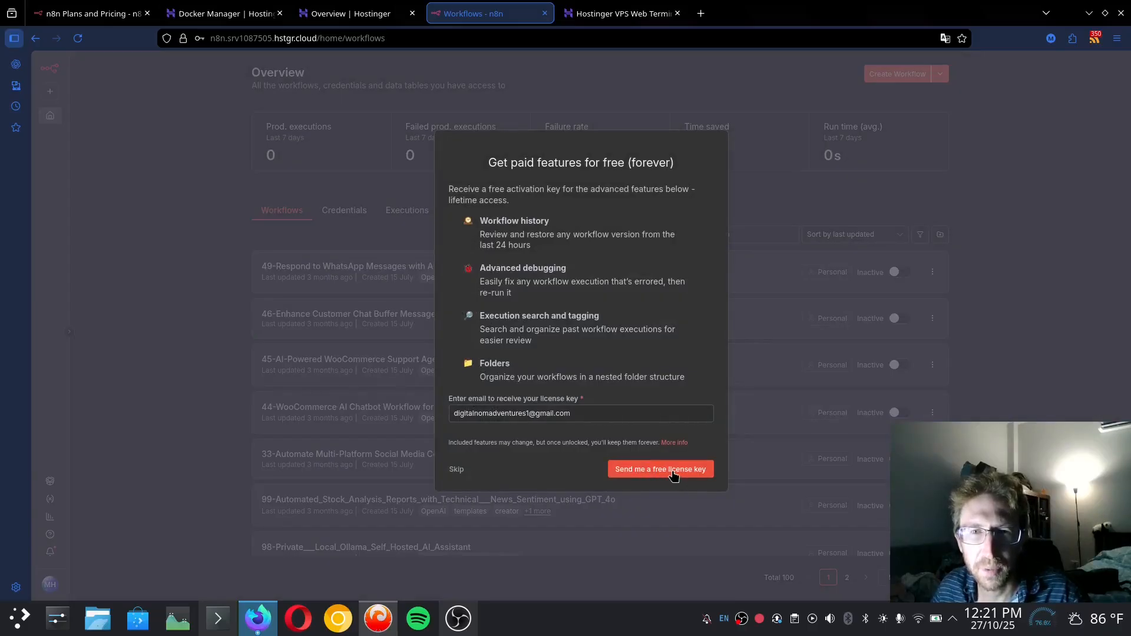
left_click_drag(529, 161, 677, 168)
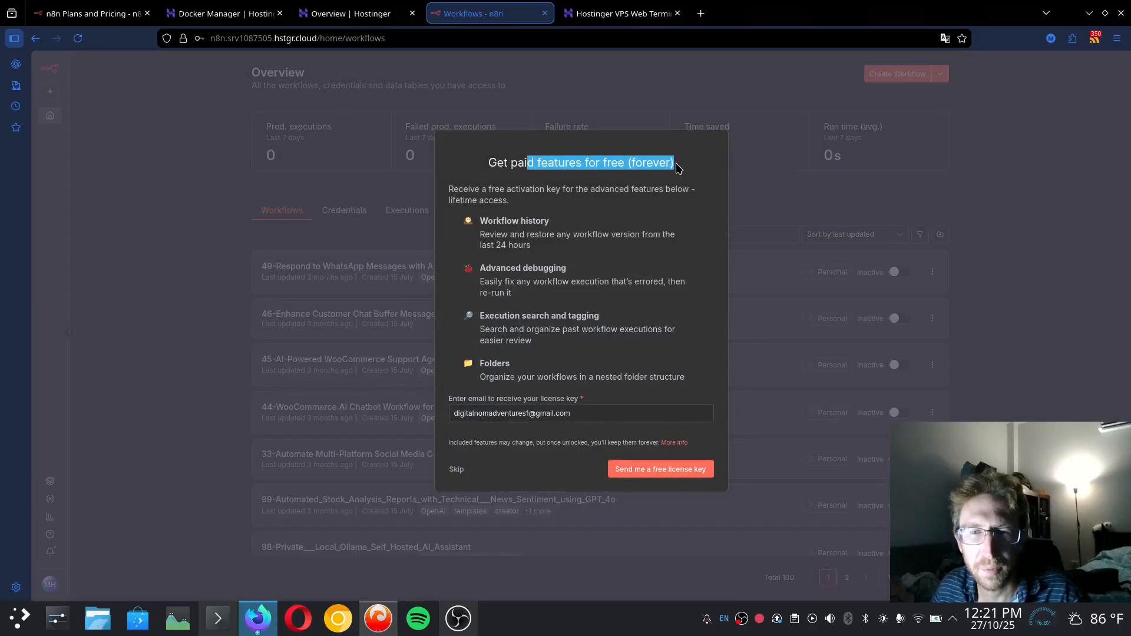
left_click(624, 184)
left_click(662, 471)
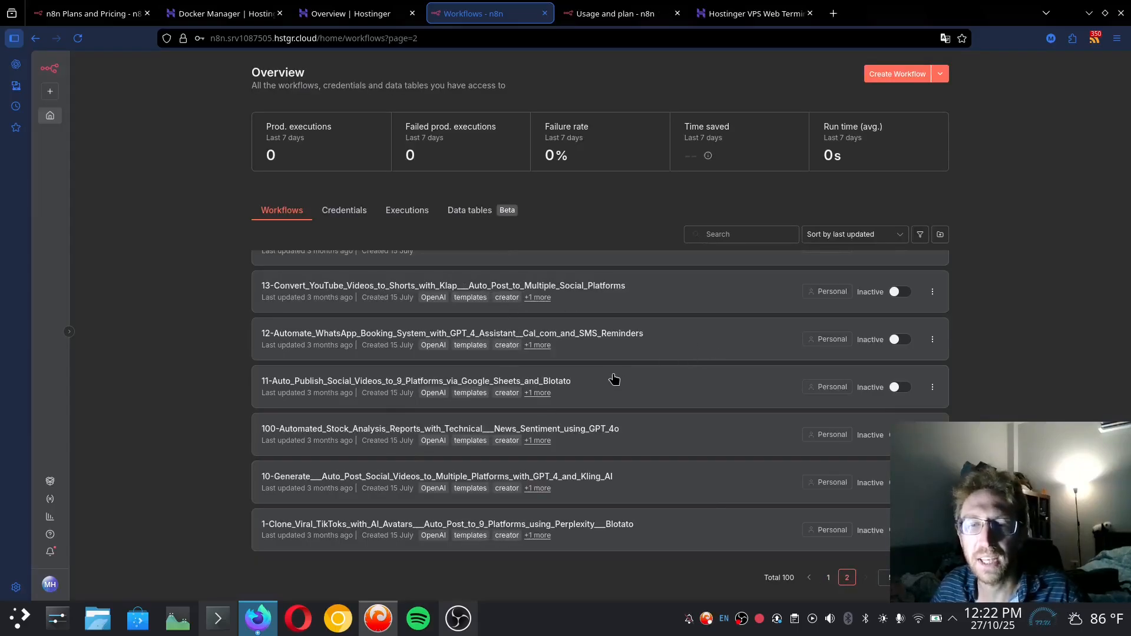
Browse the preinstalled workflows and open 49-Respond to WhatsApp Messages with AI from the first page of the list
scroll(753, 362, "up", 20)
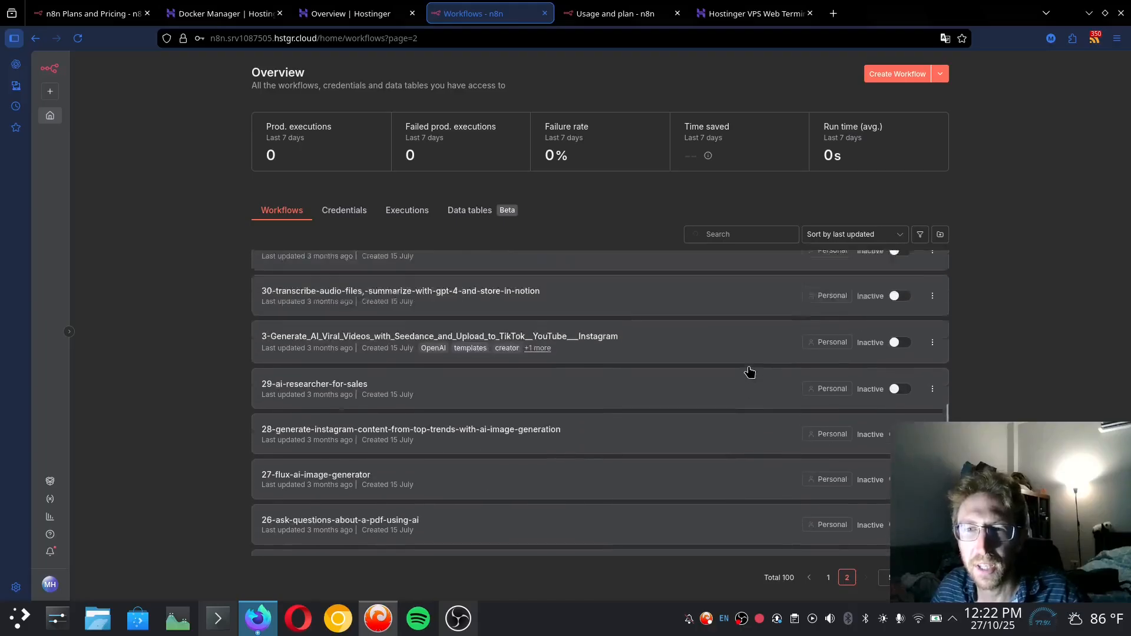
left_click(828, 577)
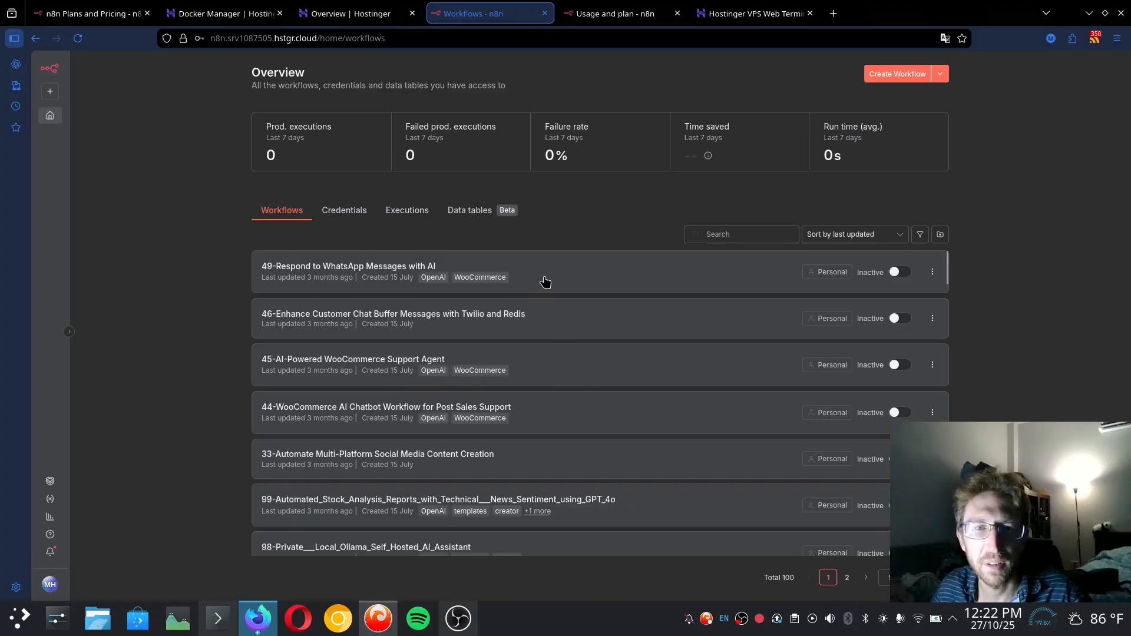
left_click(578, 292)
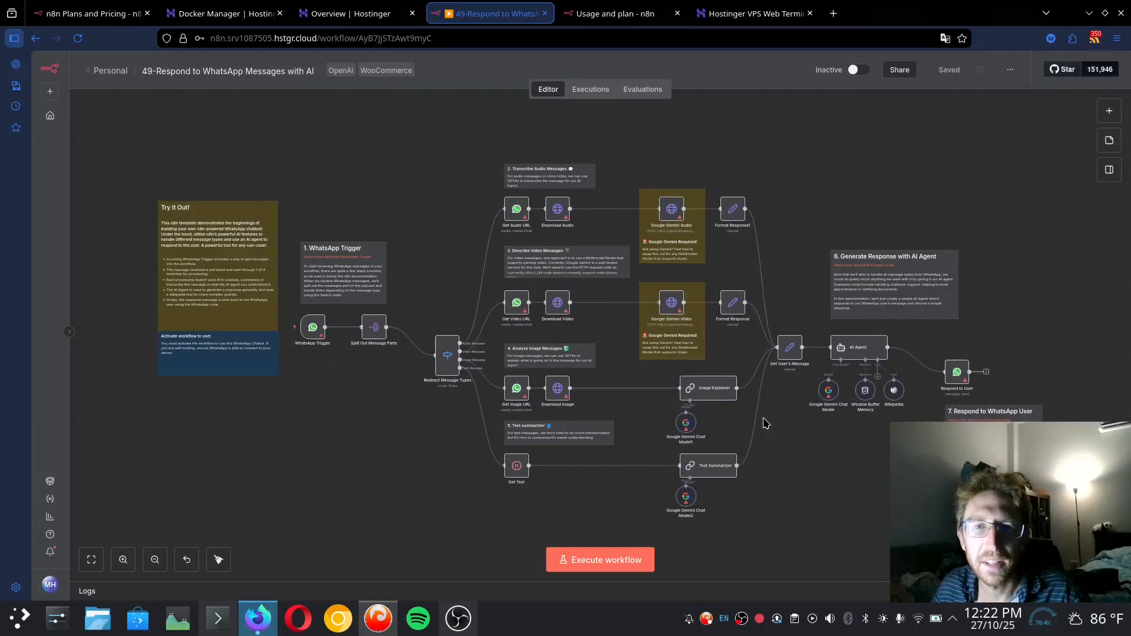
scroll(592, 409, "up", 1)
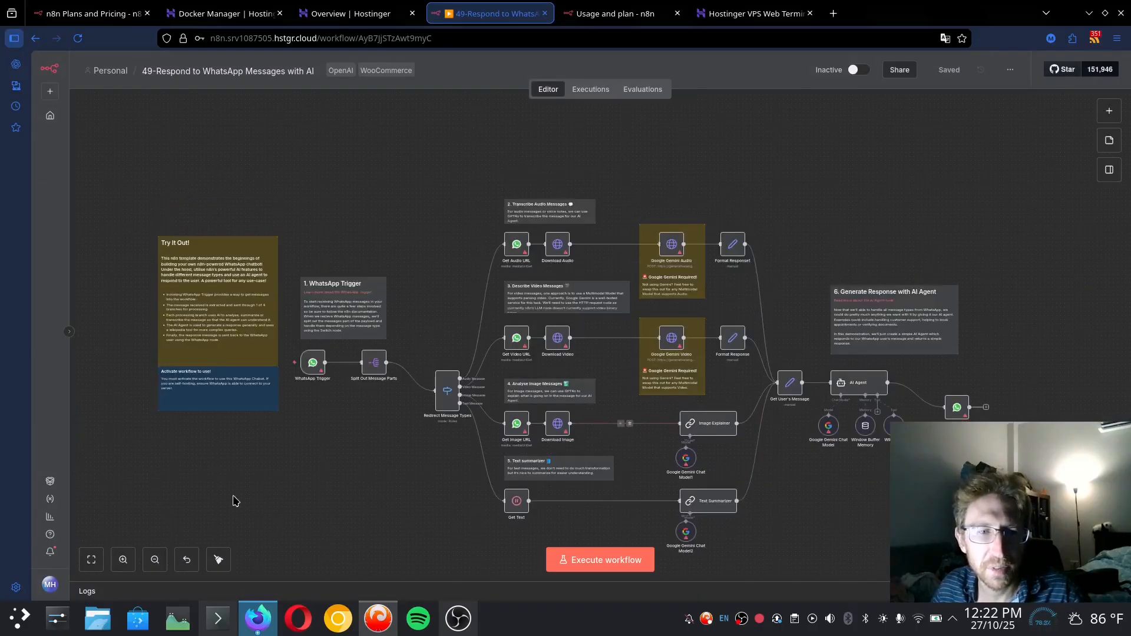
double_click(123, 560)
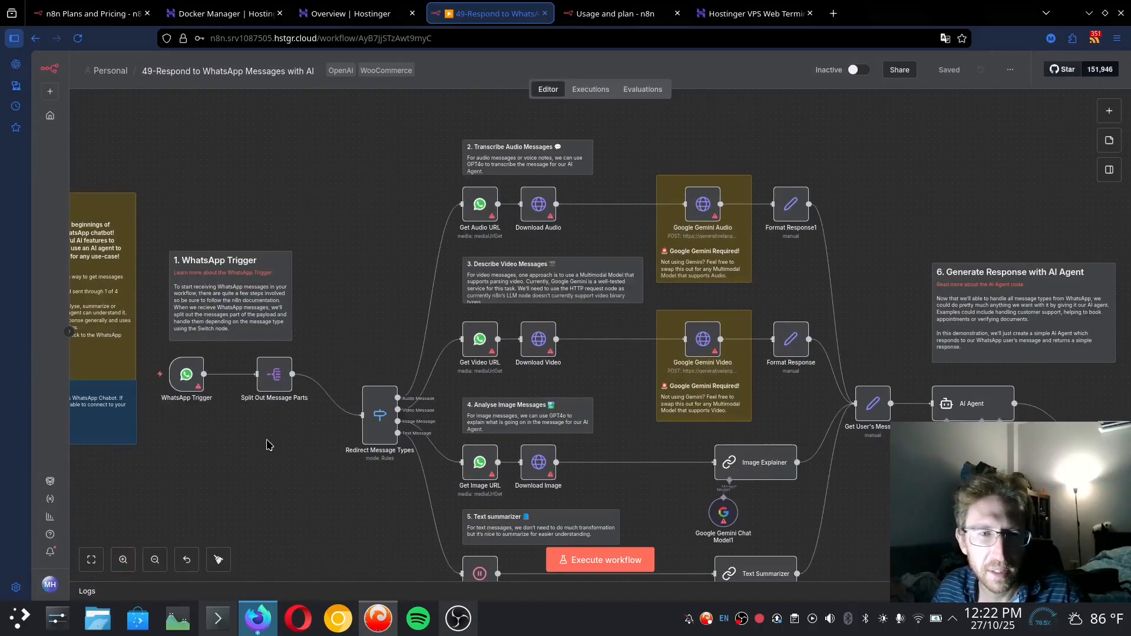
Inspect the credential settings of the WhatsApp Trigger and Download Audio nodes, returning to the canvas after each
left_click(187, 375)
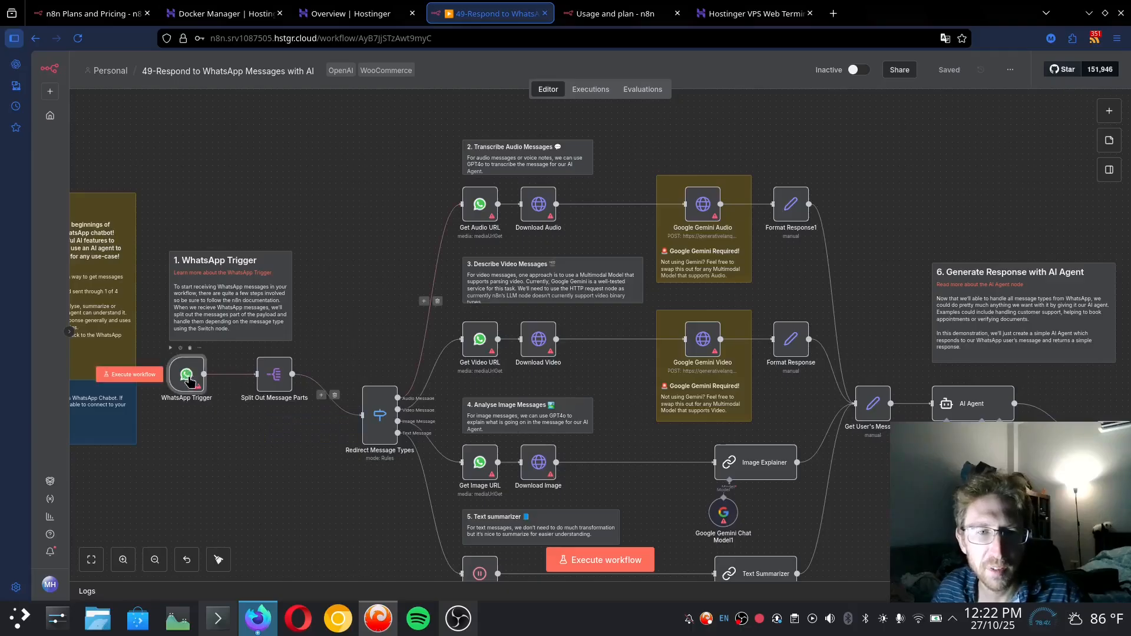
key("Return")
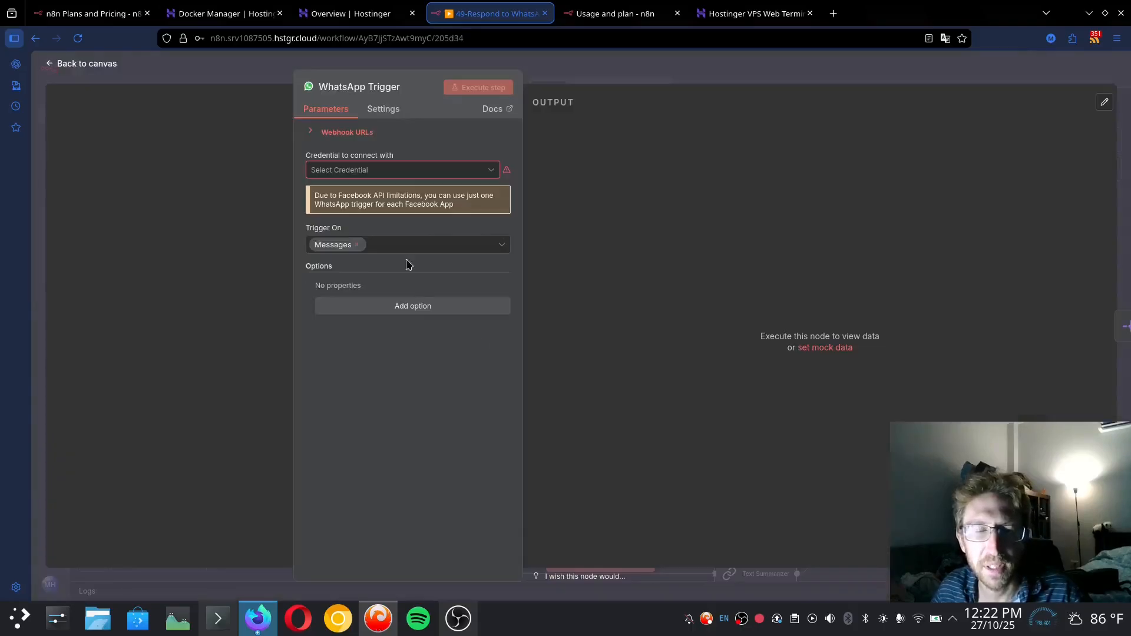
left_click(363, 171)
left_click(57, 63)
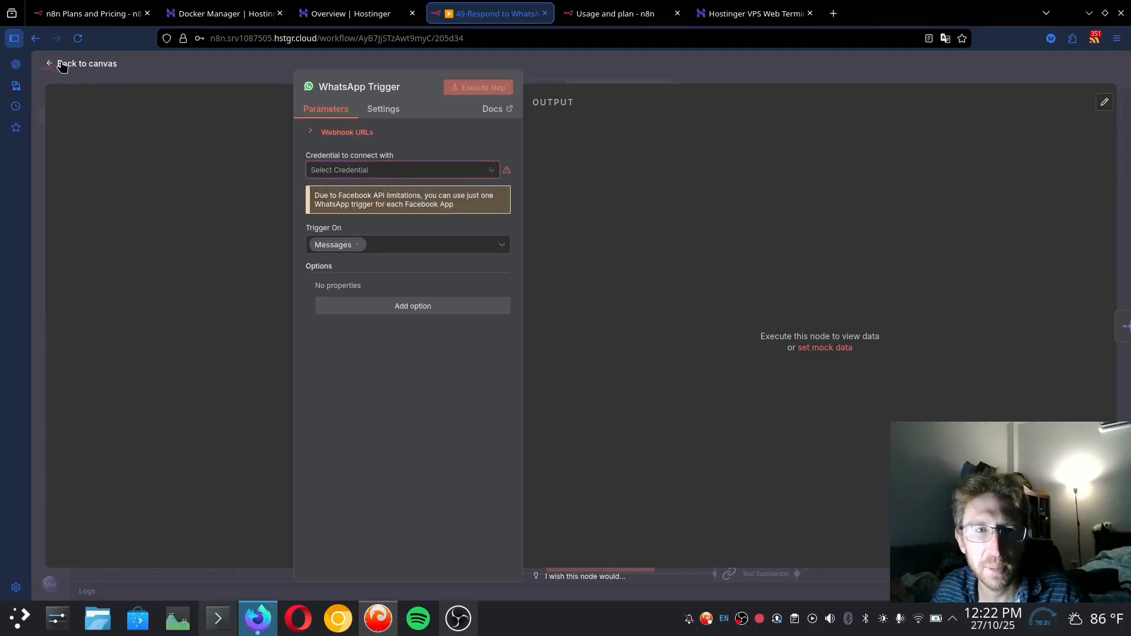
left_click(544, 206)
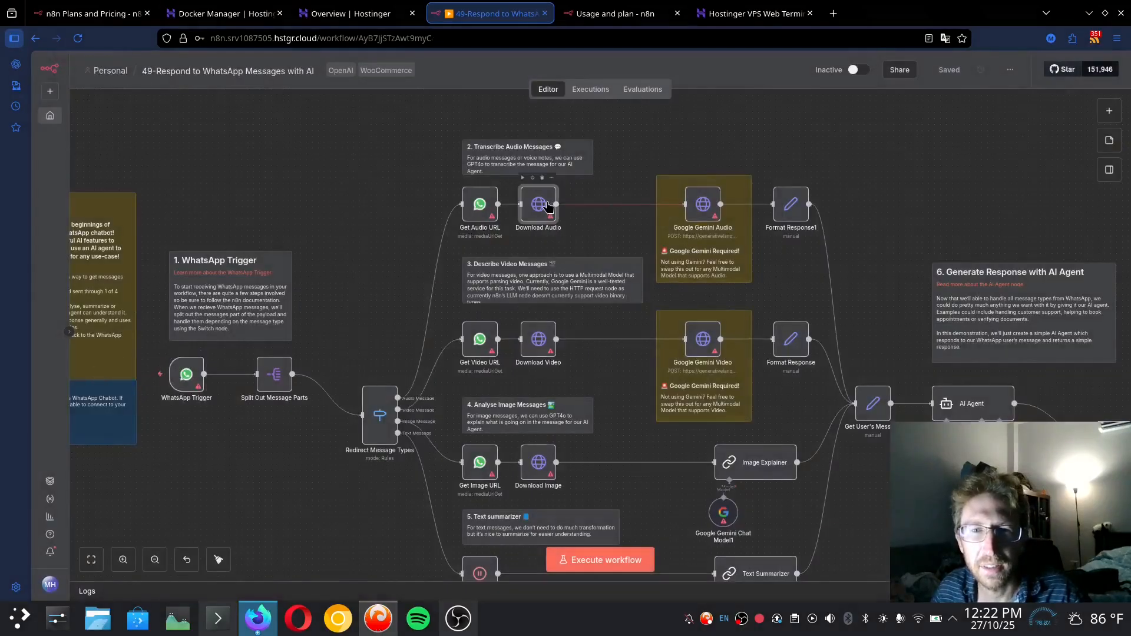
key("Return")
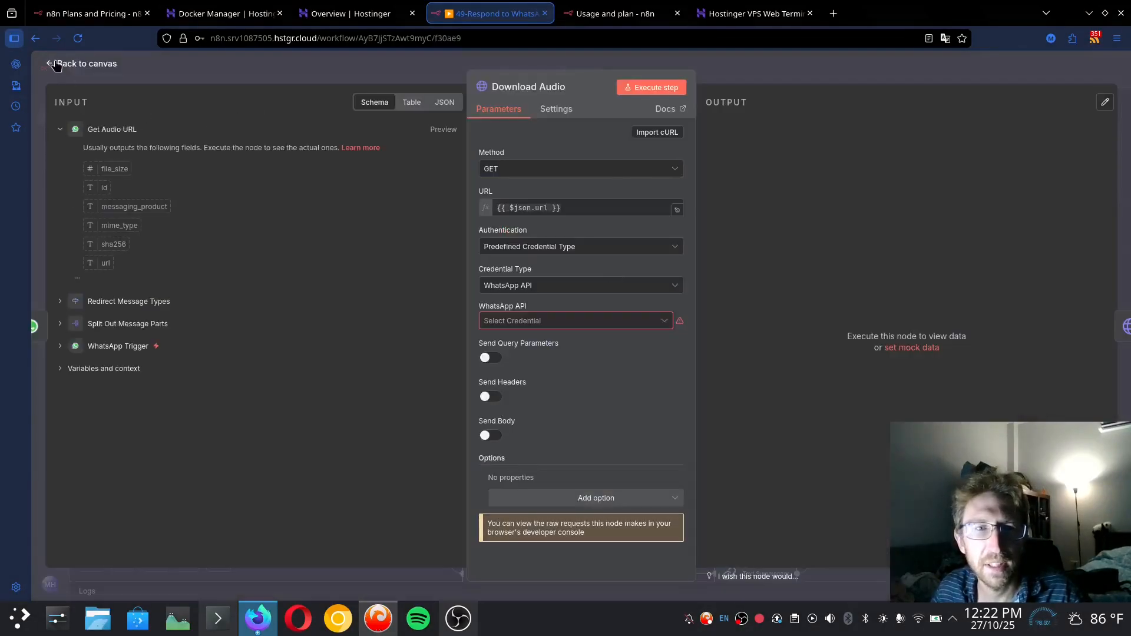
left_click(69, 65)
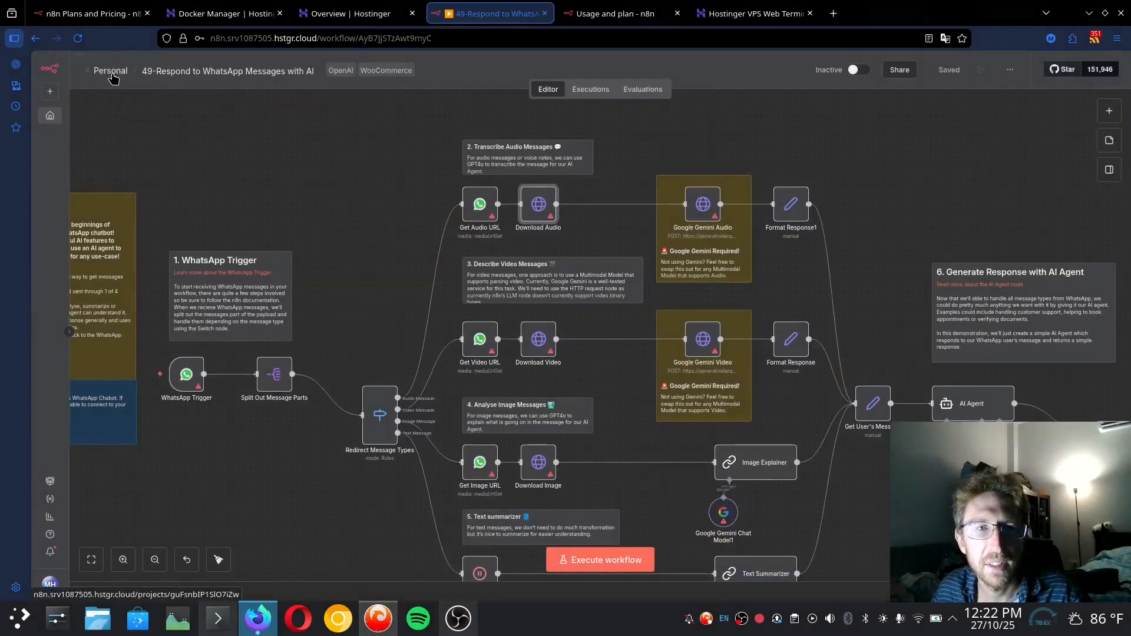
Leave the workflow, open n8n's online template library and browse the newcomer essentials templates
left_click(113, 78)
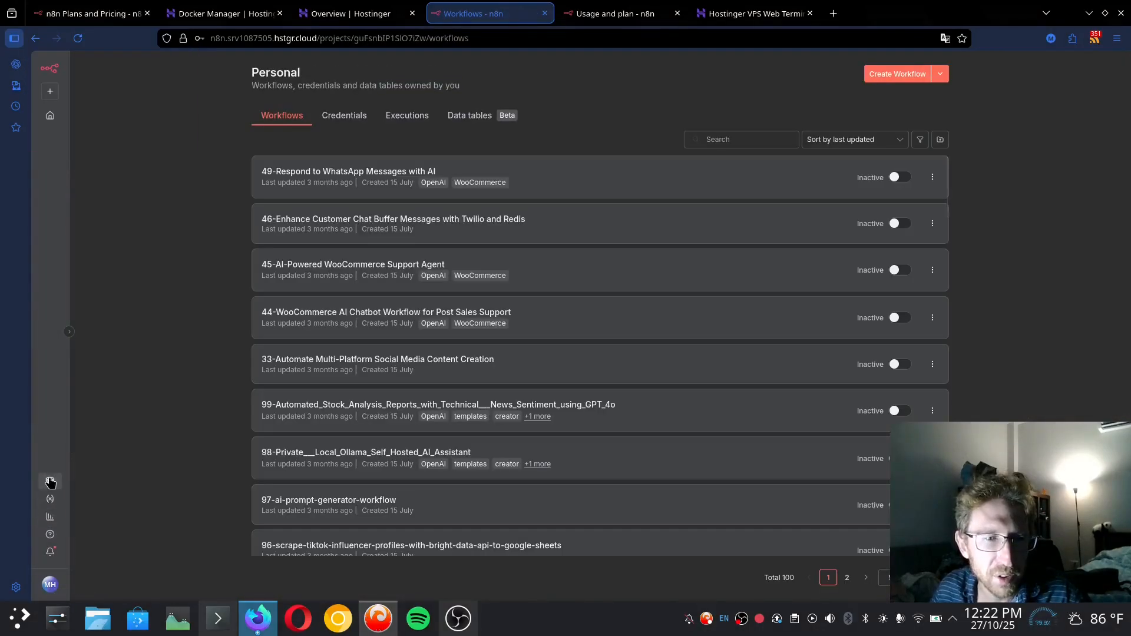
left_click(50, 482)
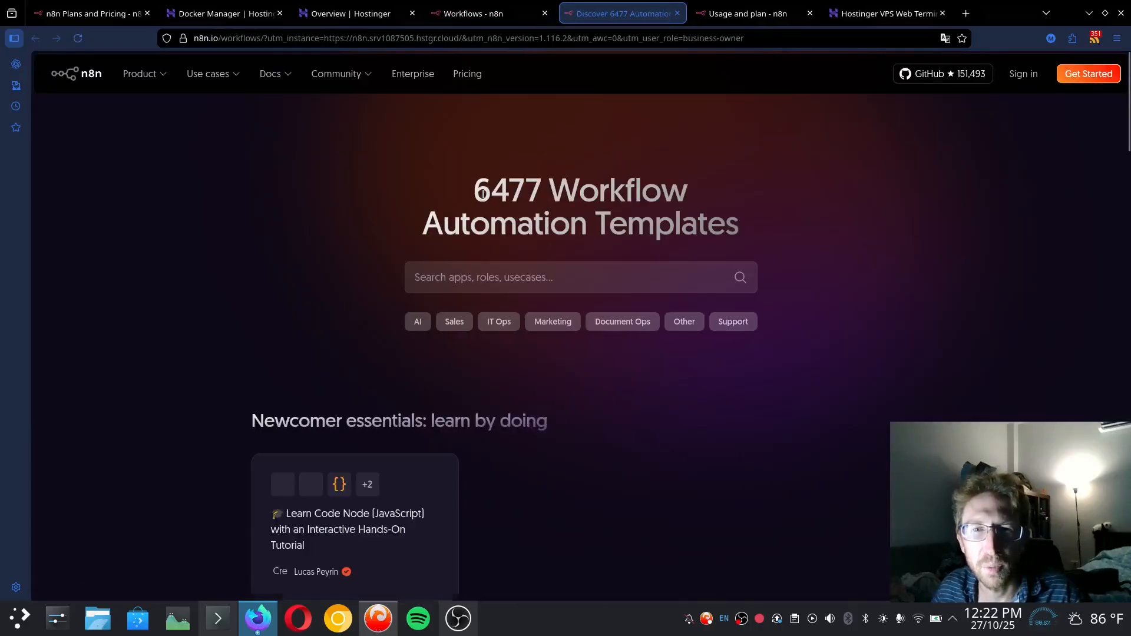
left_click_drag(472, 188, 770, 227)
left_click(868, 215)
scroll(884, 235, "down", 6)
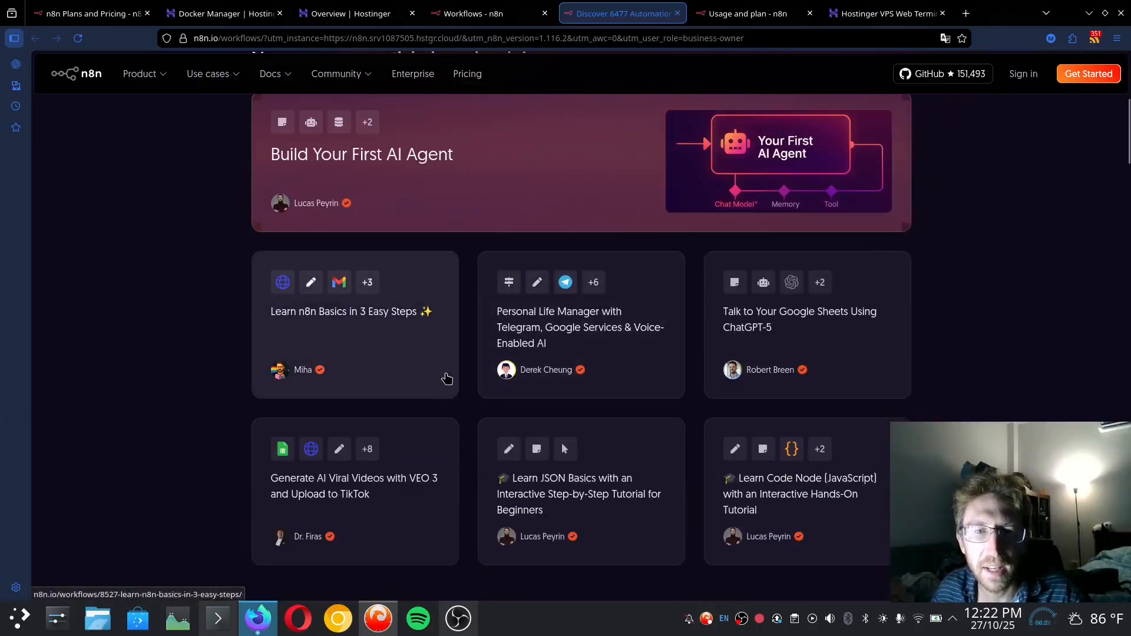
scroll(443, 382, "down", 3)
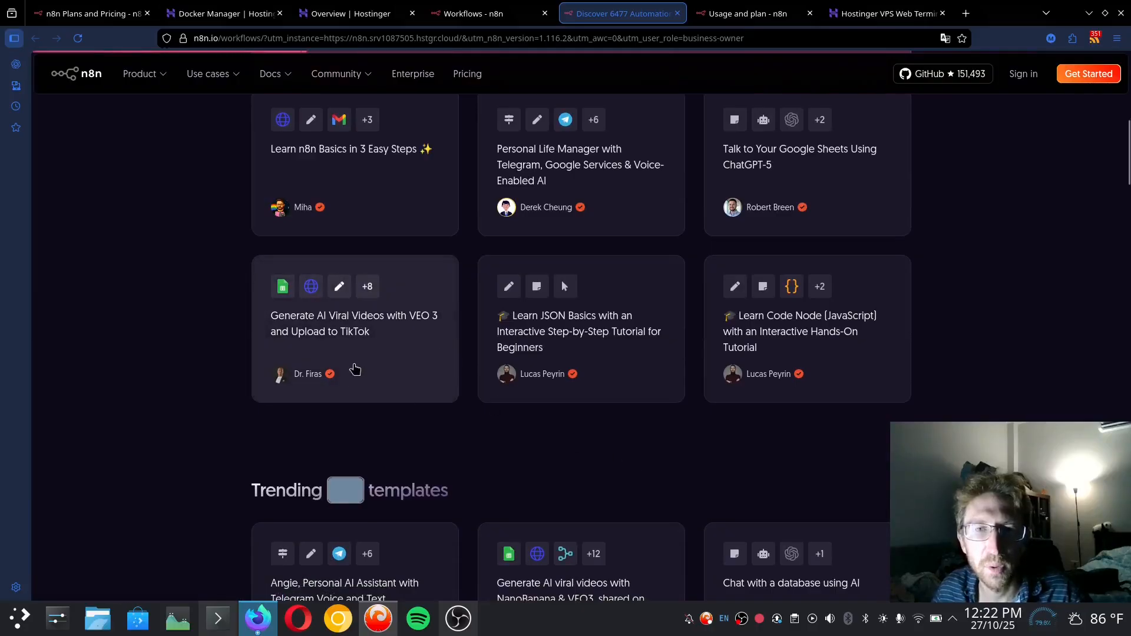
Import the Generate AI Viral Videos with VEO 3 and Upload to TikTok template into the self-hosted n8n instance
left_click(357, 366)
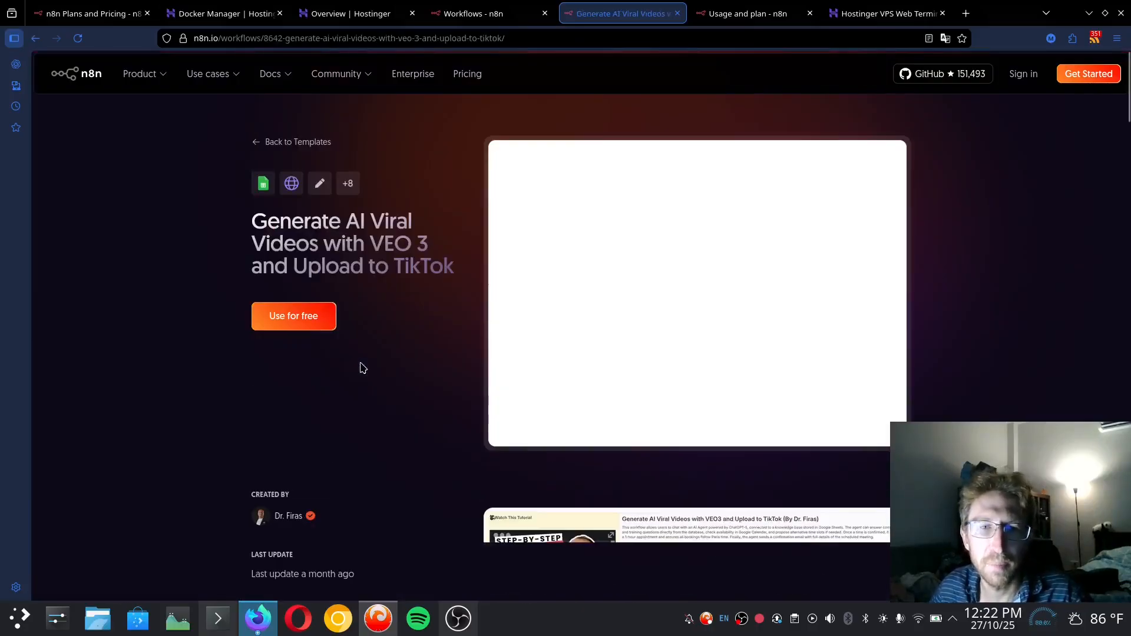
left_click(317, 319)
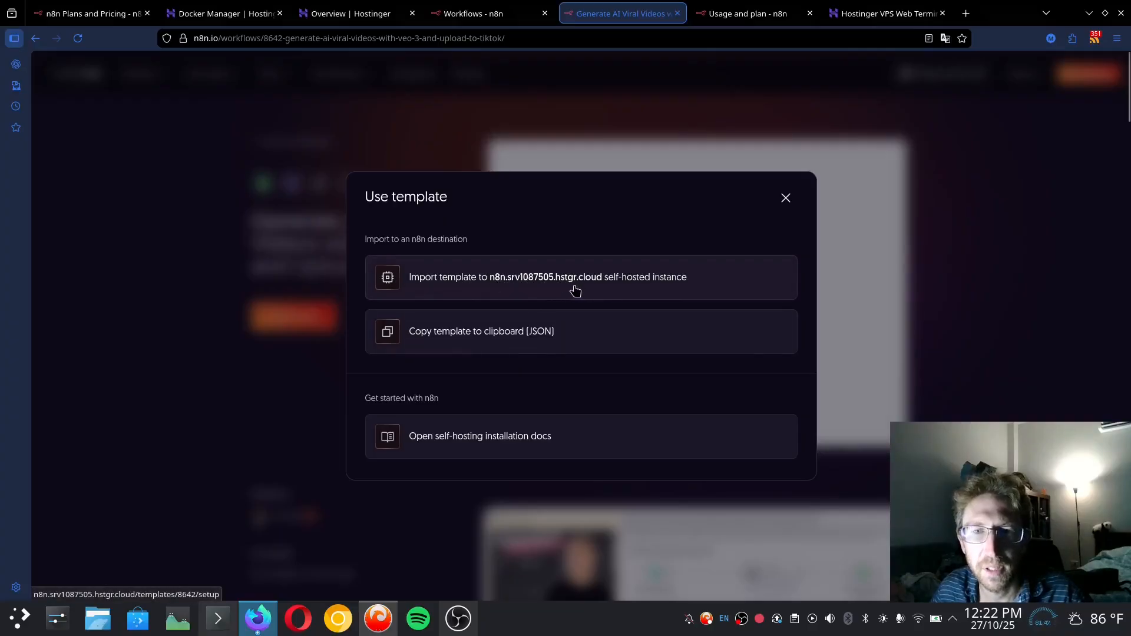
left_click(615, 288)
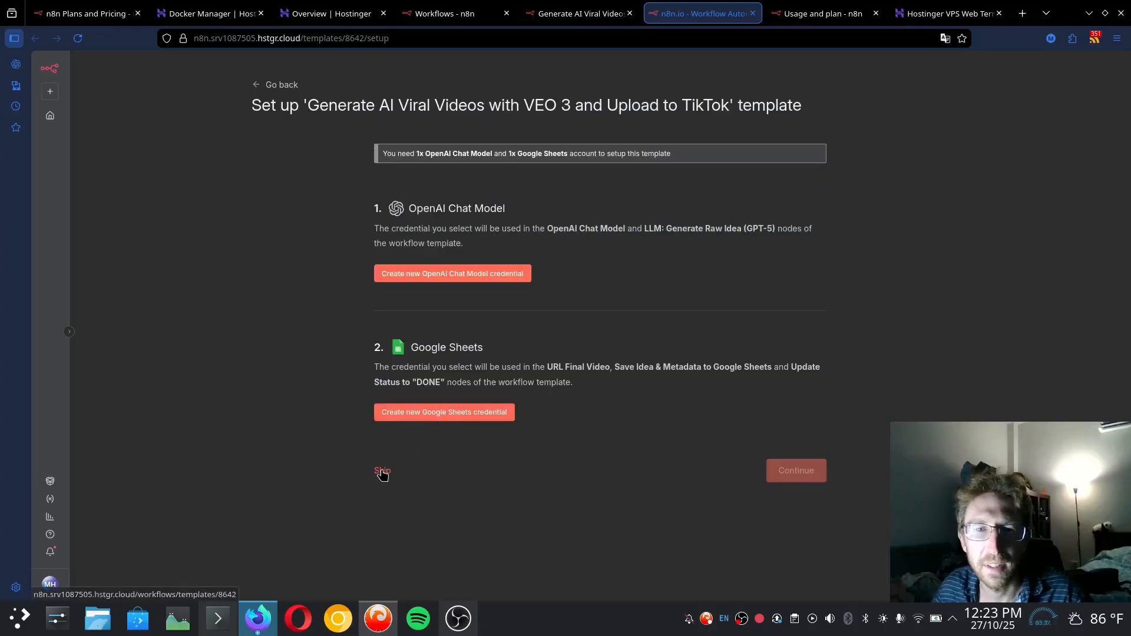
Skip the OpenAI and Google Sheets credential setup for the imported template and save it as a workflow
left_click_drag(462, 209, 511, 222)
left_click(494, 241)
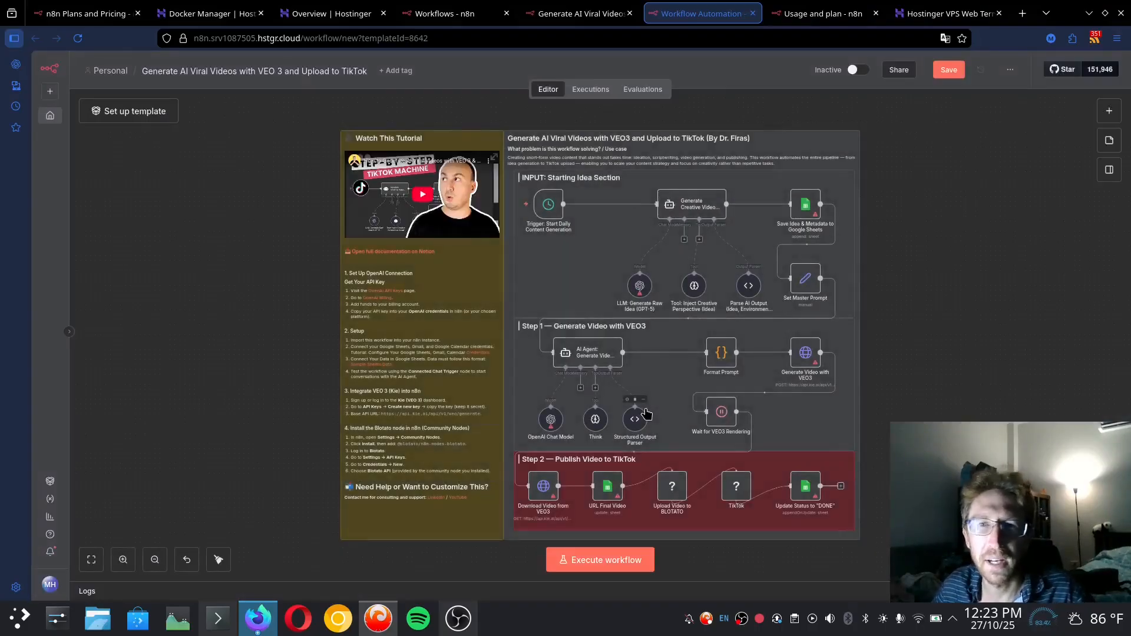
left_click(942, 70)
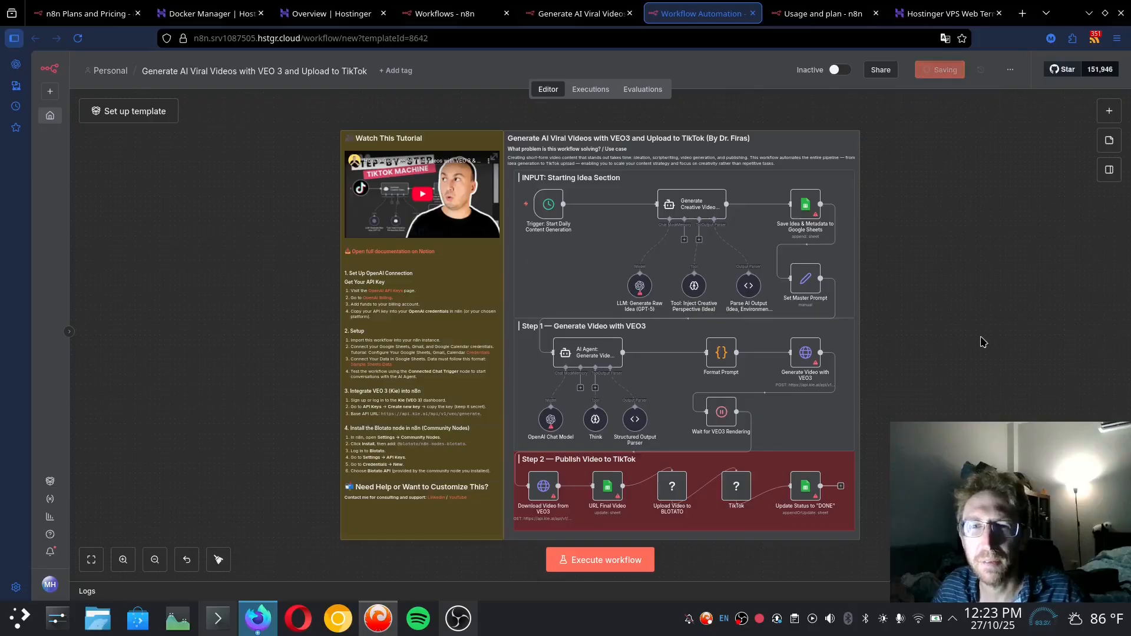
View the new-credential option of the LLM: Generate Raw Idea (GPT-5) node without creating one, and return to the canvas
double_click(639, 287)
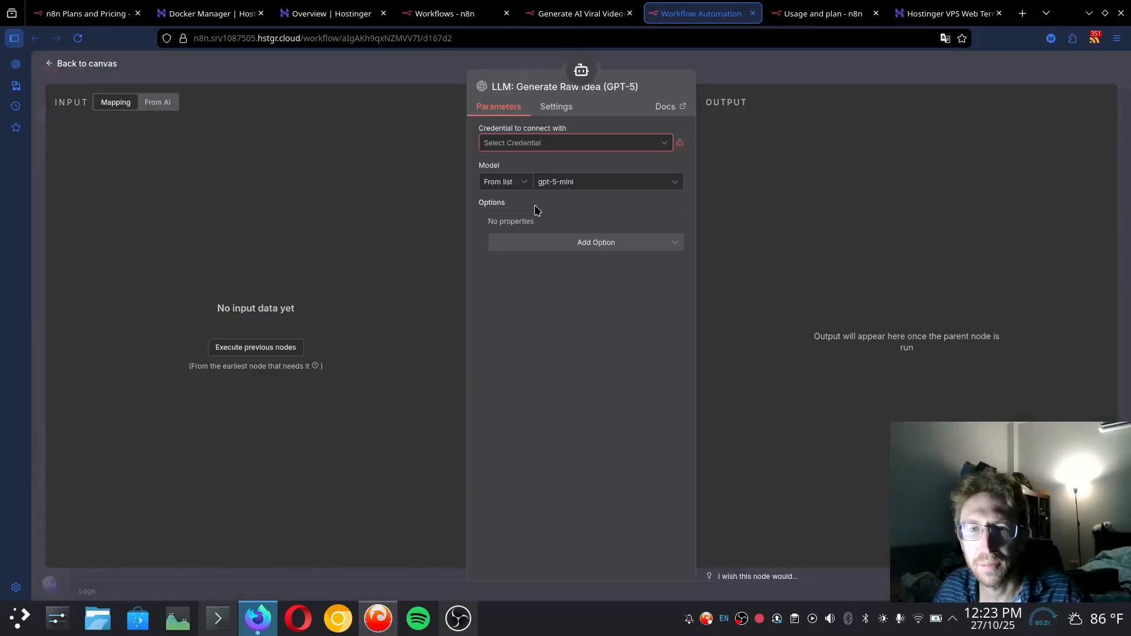
left_click(557, 145)
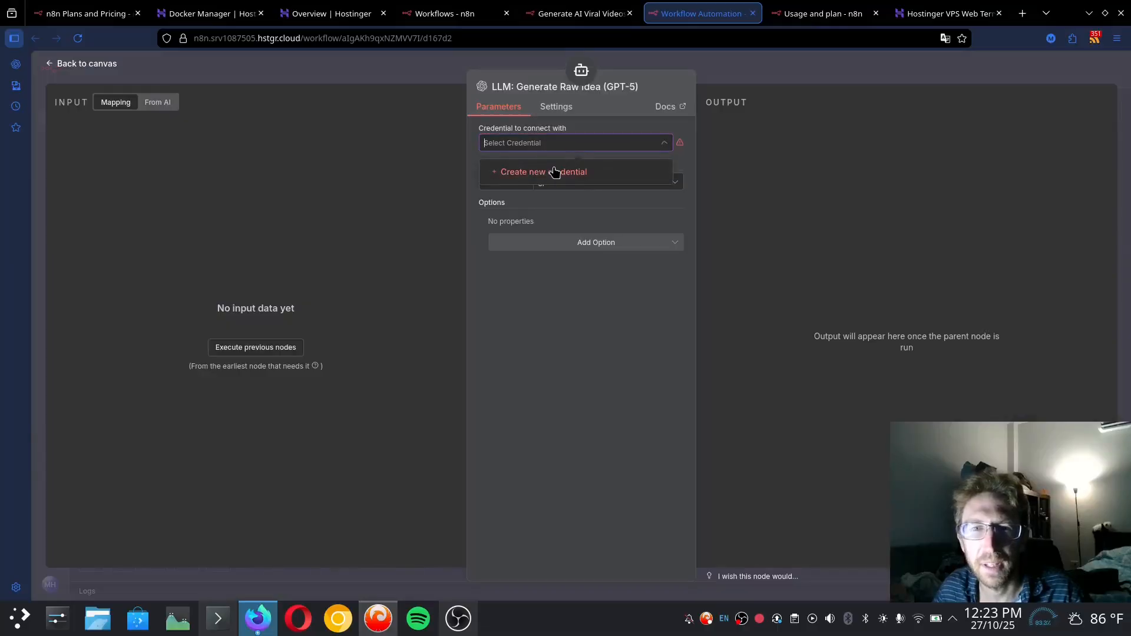
left_click(621, 182)
left_click(912, 118)
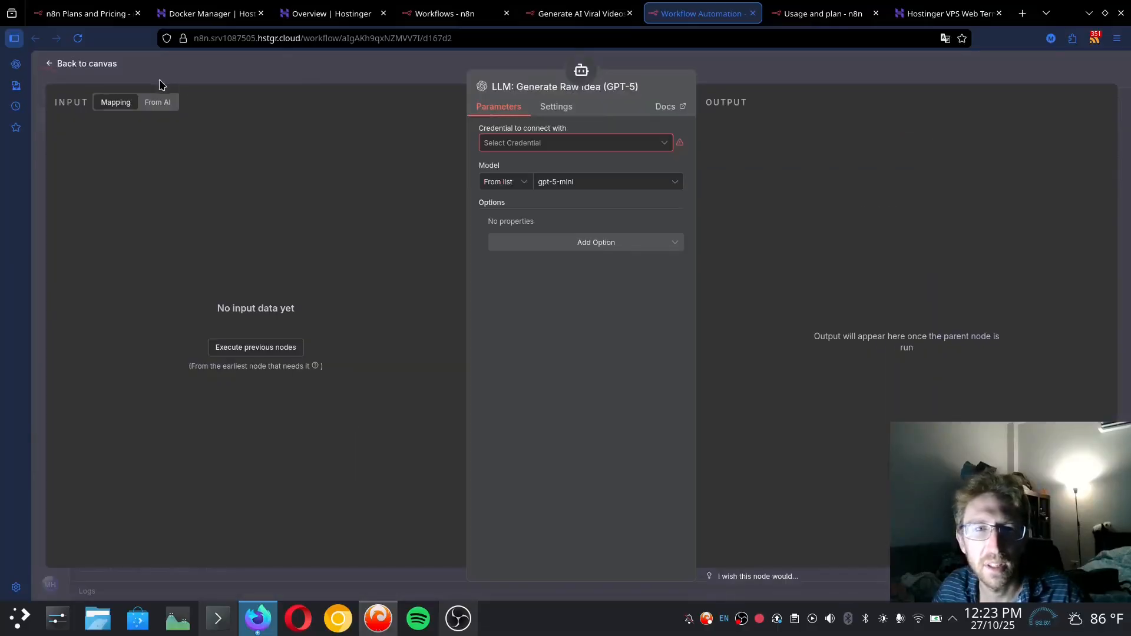
left_click(84, 66)
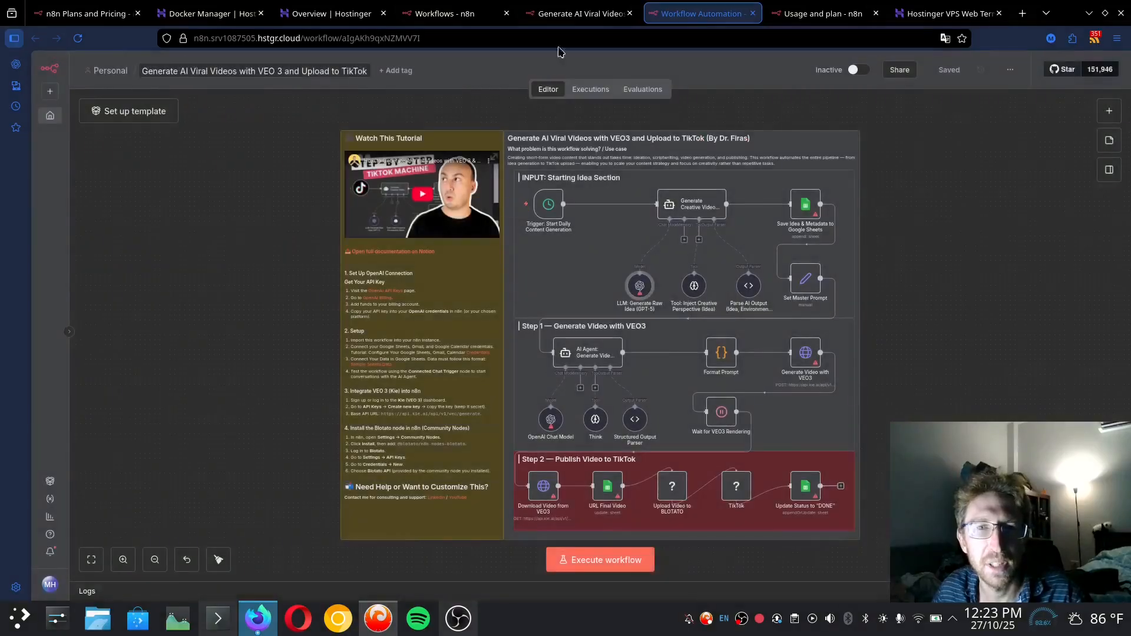
Check the workflows overview for the imported TikTok video workflow, and return to its editor
left_click(568, 13)
left_click(455, 4)
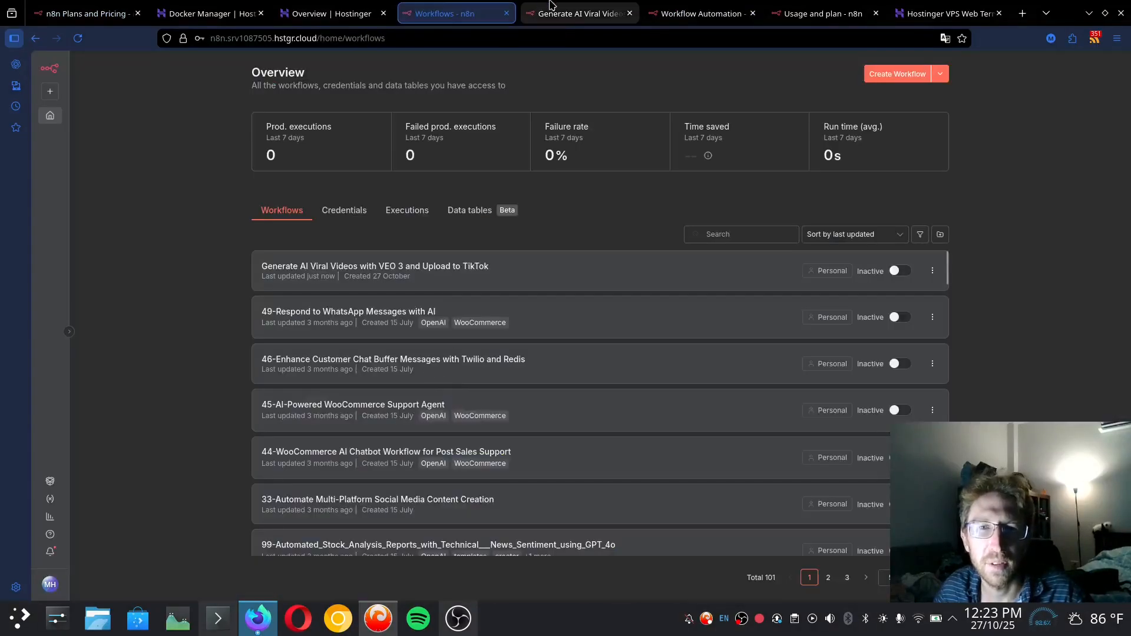
left_click(594, 6)
left_click(698, 6)
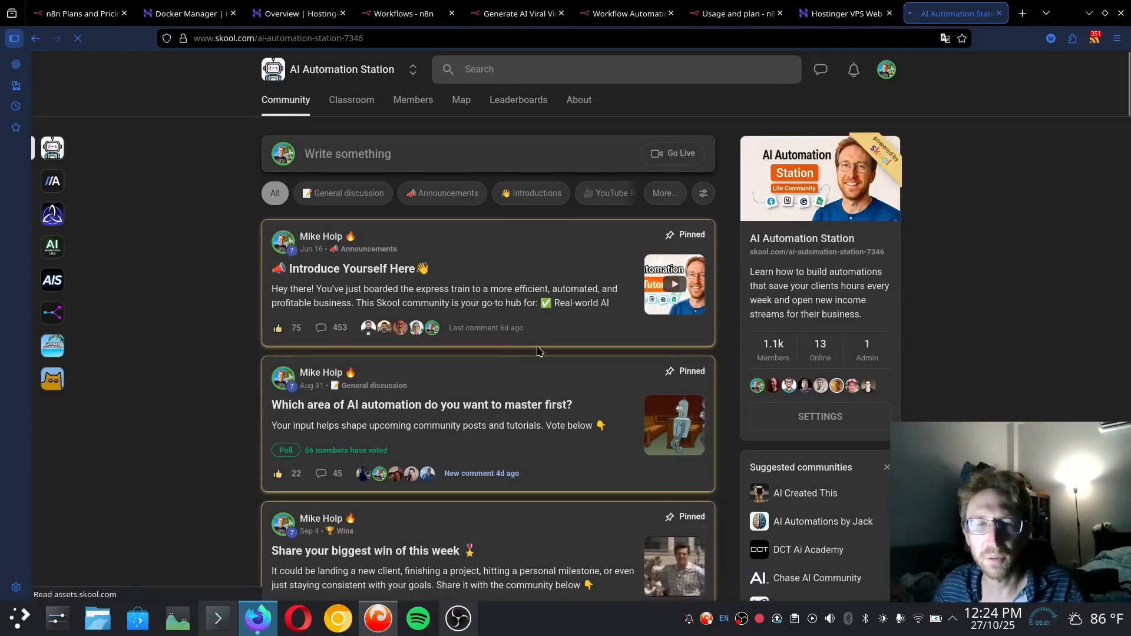
In the AI Automation Station classroom, open the N8N Automation Templates module and expand its Email section
left_click(351, 100)
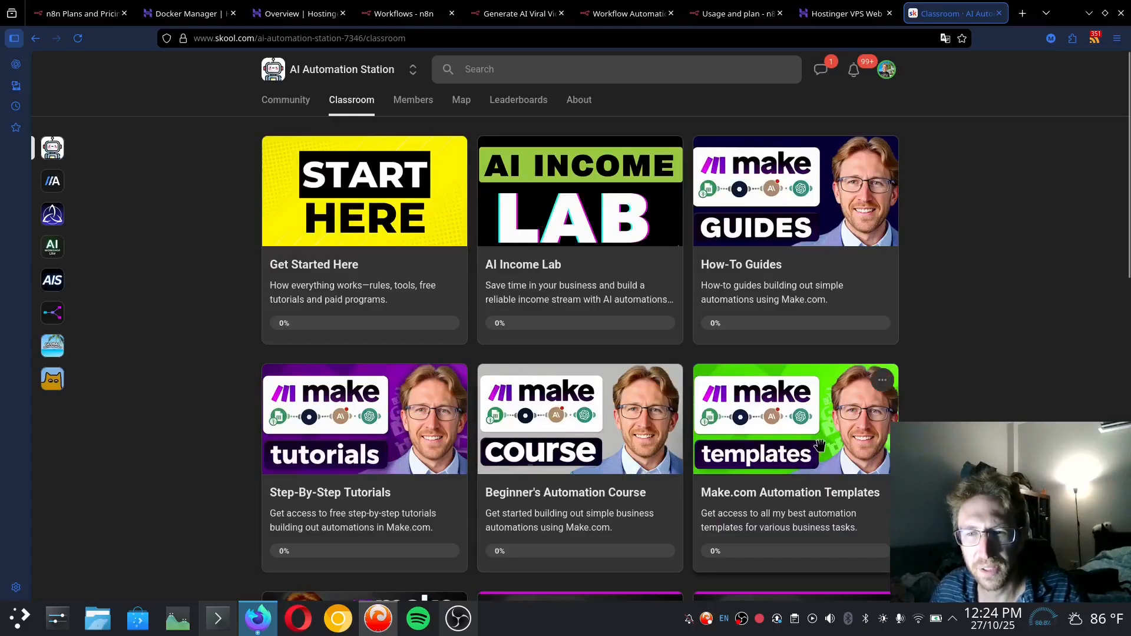
scroll(809, 460, "down", 10)
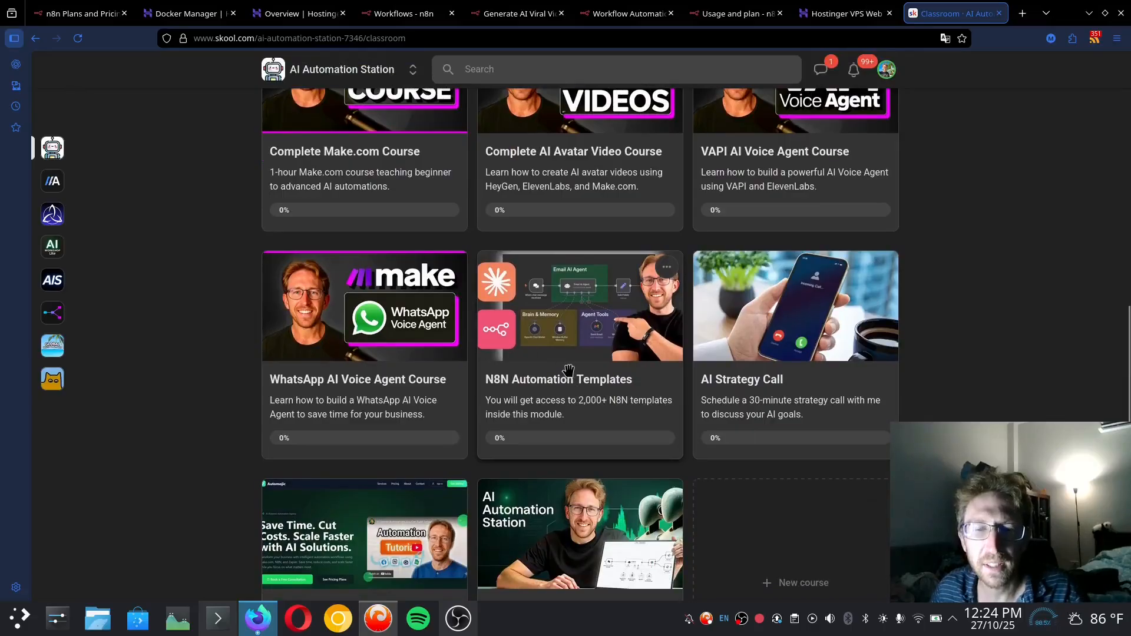
left_click(532, 344)
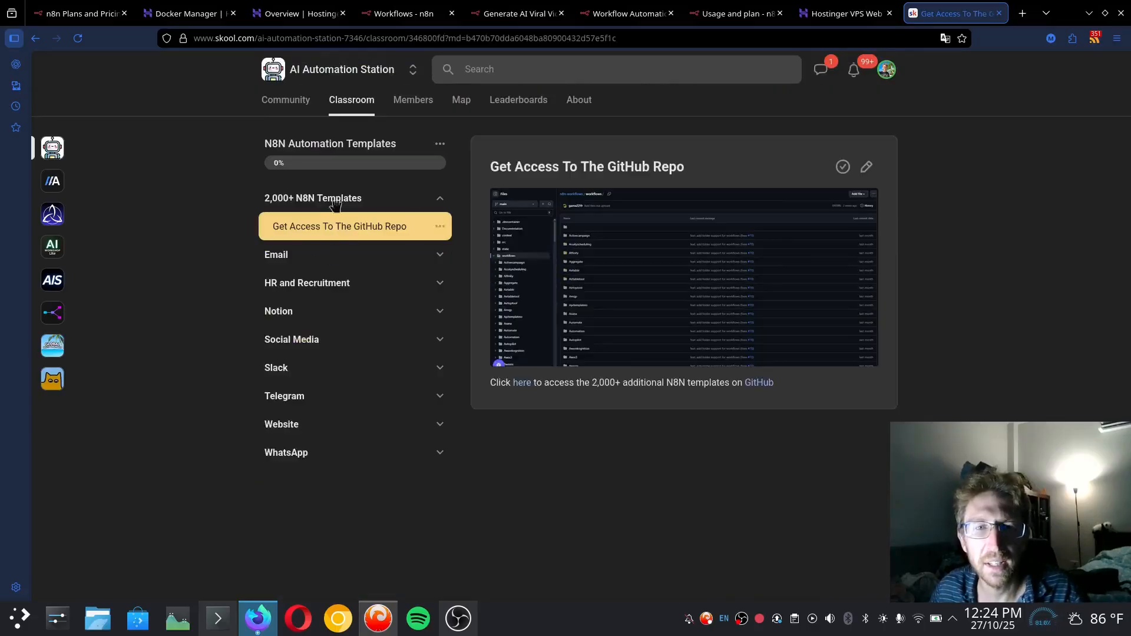
left_click(314, 257)
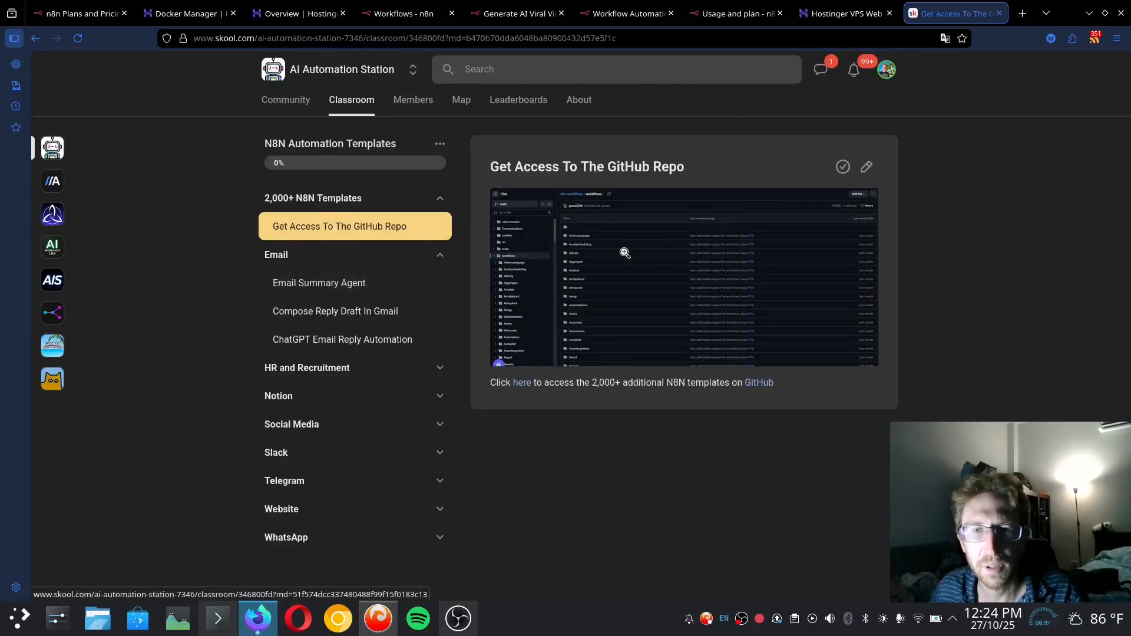